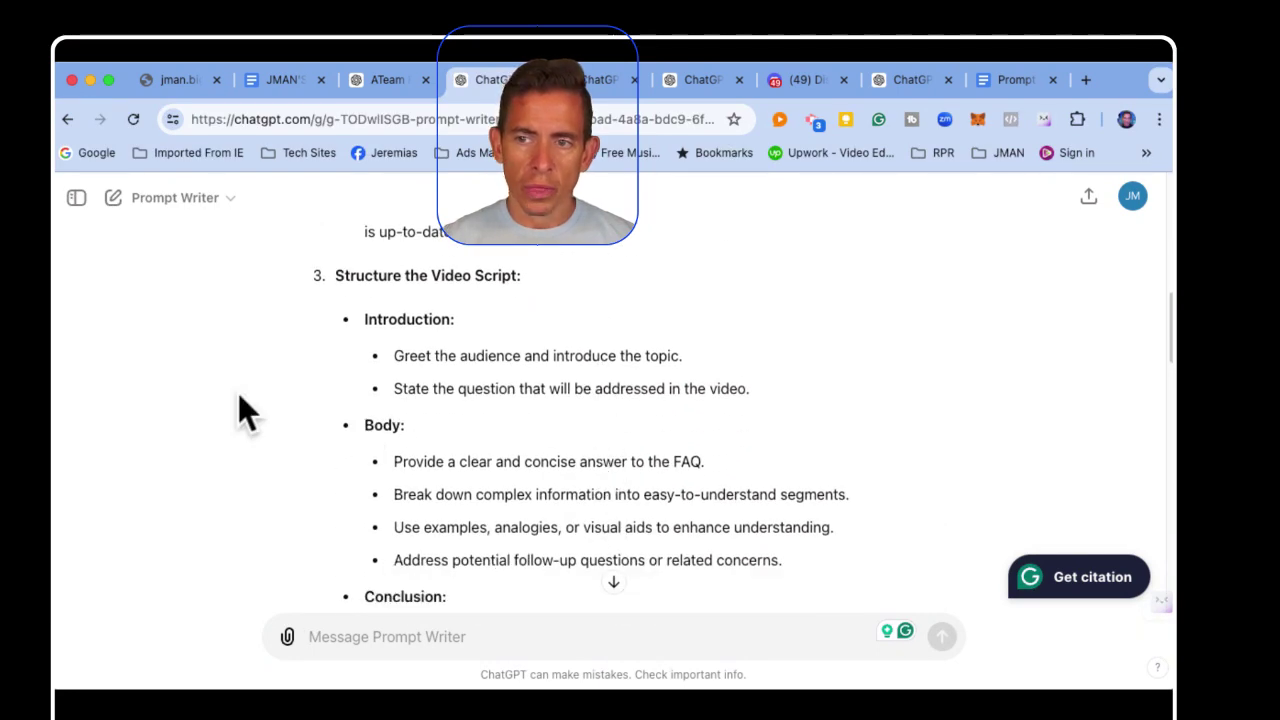
# - Review the generated explainer-video prompt through to its end and copy the whole response
pyautogui.scroll(-3, 499, 478)
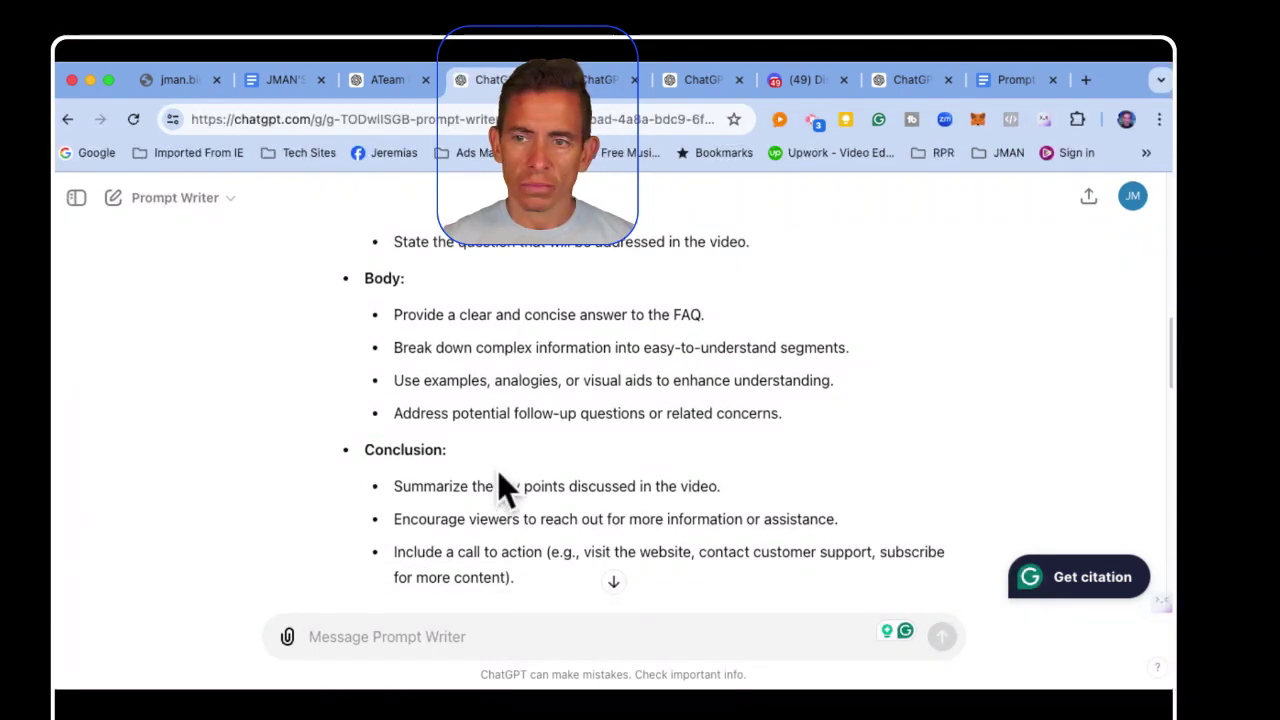
pyautogui.scroll(-5, 599, 466)
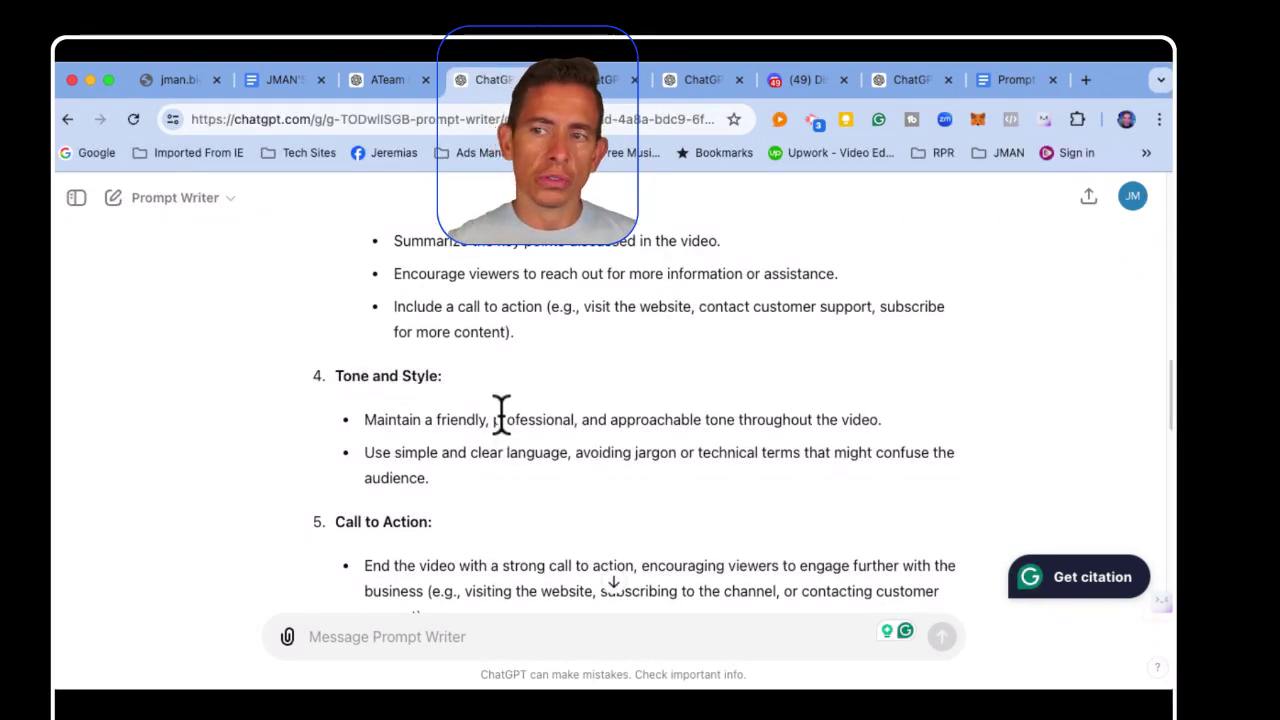
pyautogui.scroll(-1, 666, 414)
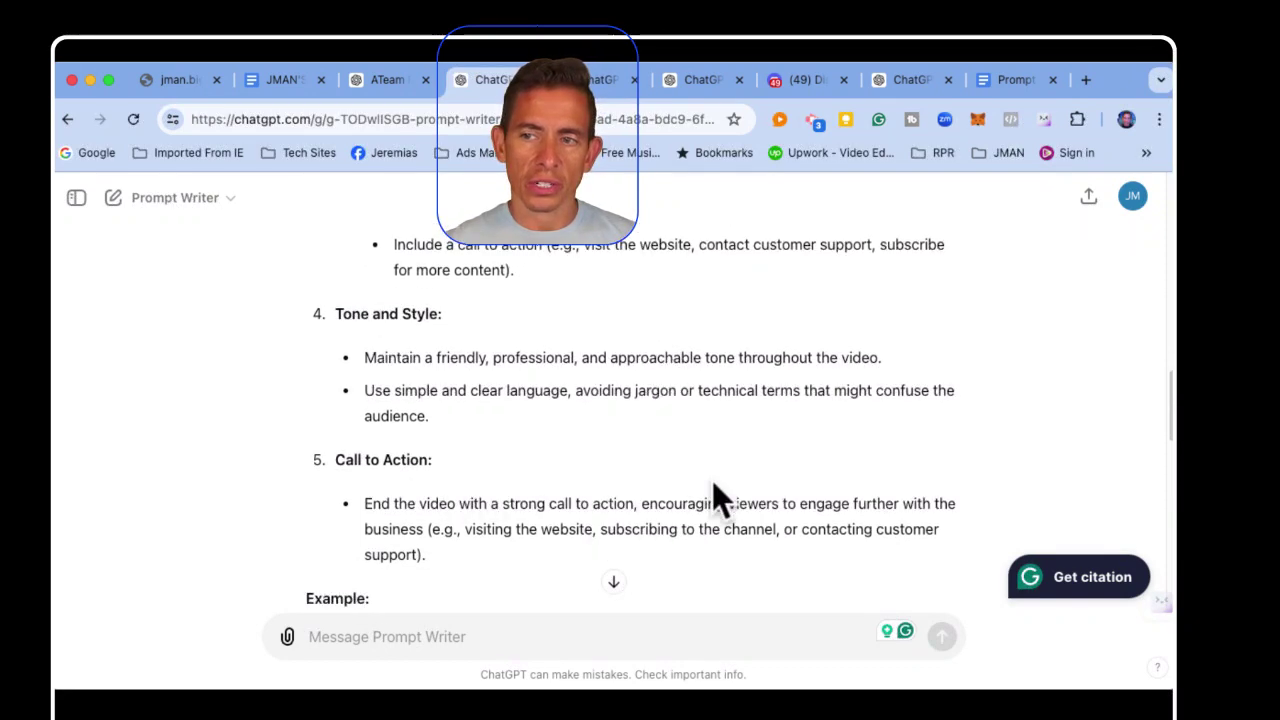
pyautogui.scroll(-5, 594, 505)
pyautogui.scroll(-10, 587, 489)
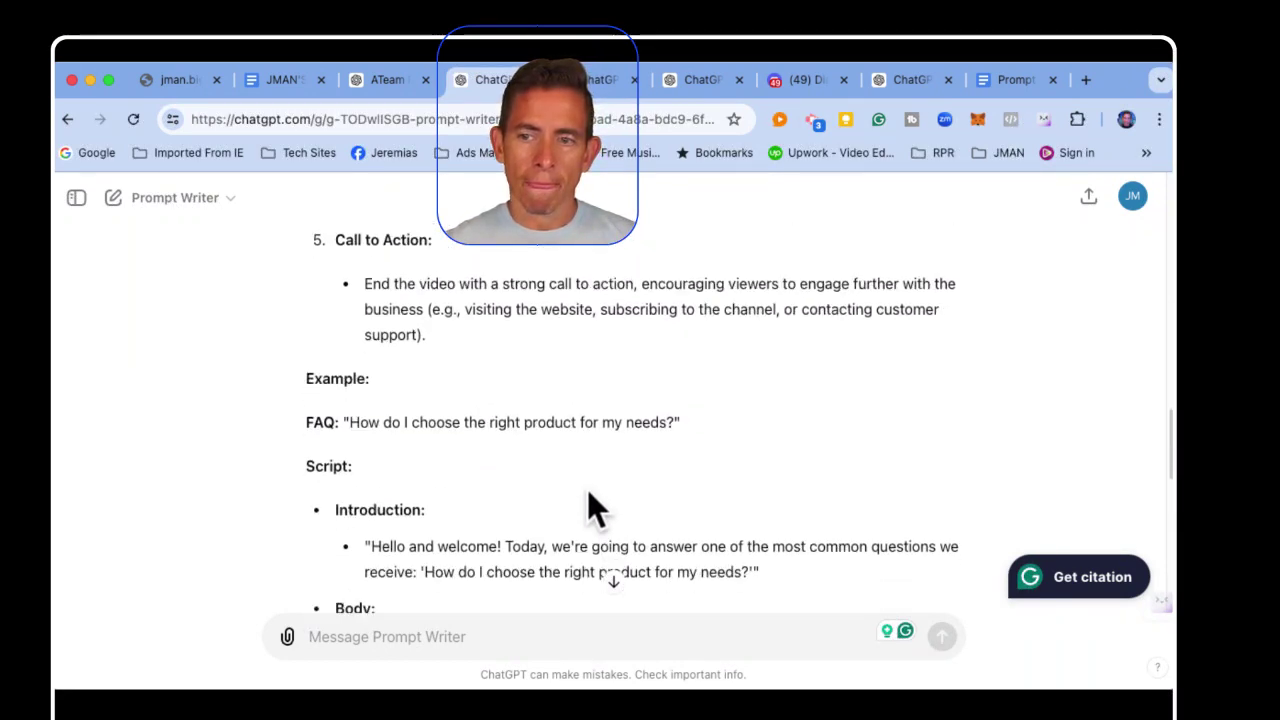
pyautogui.scroll(-2, 587, 489)
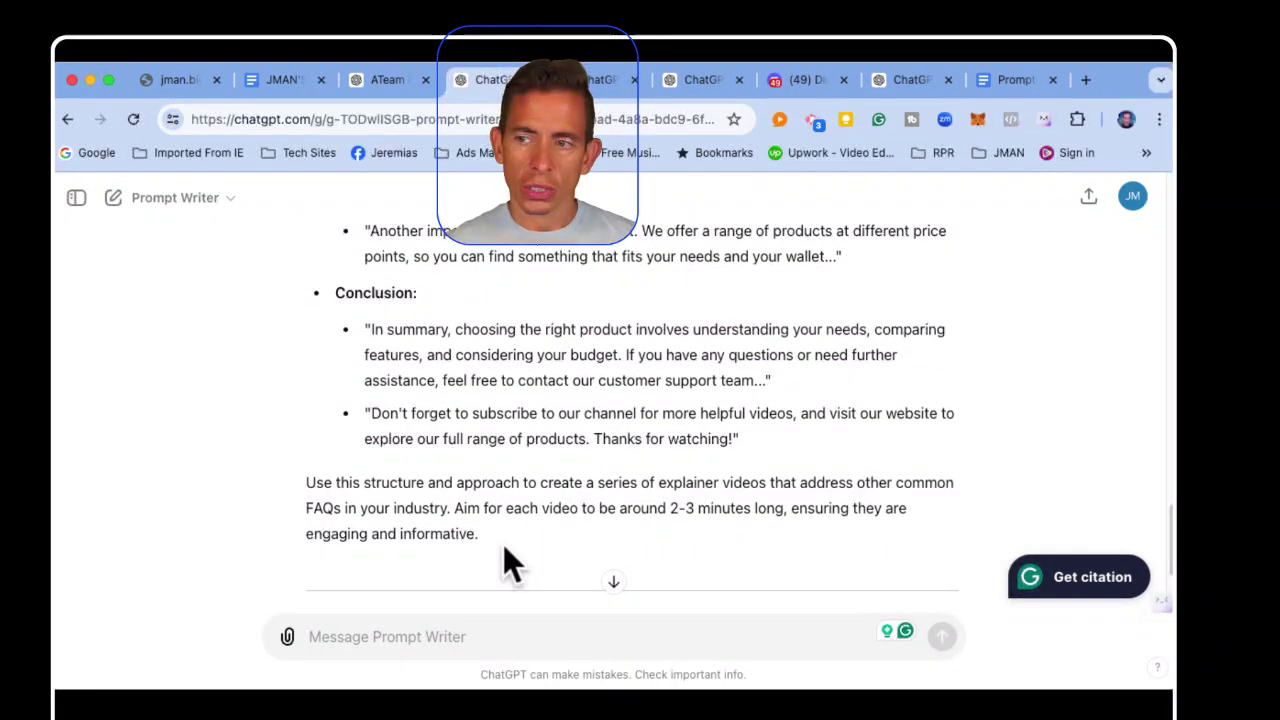
pyautogui.scroll(-3, 566, 531)
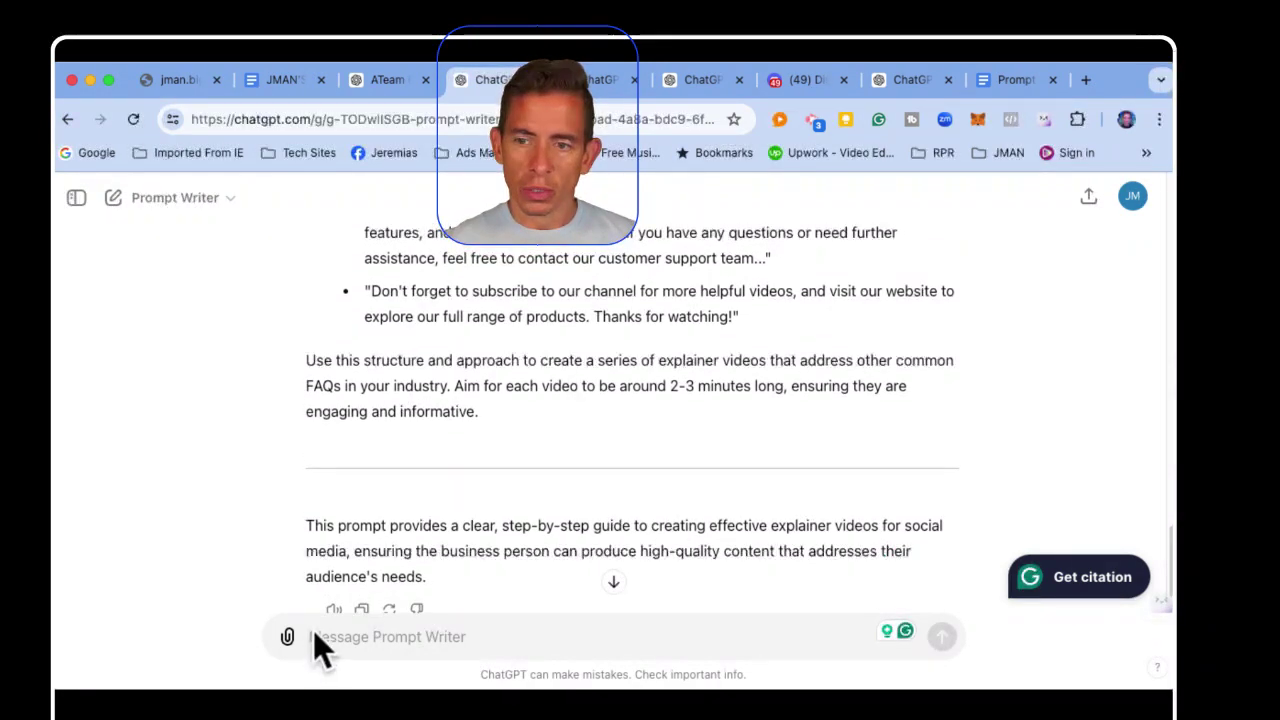
pyautogui.scroll(-2, 340, 592)
pyautogui.click(362, 536)
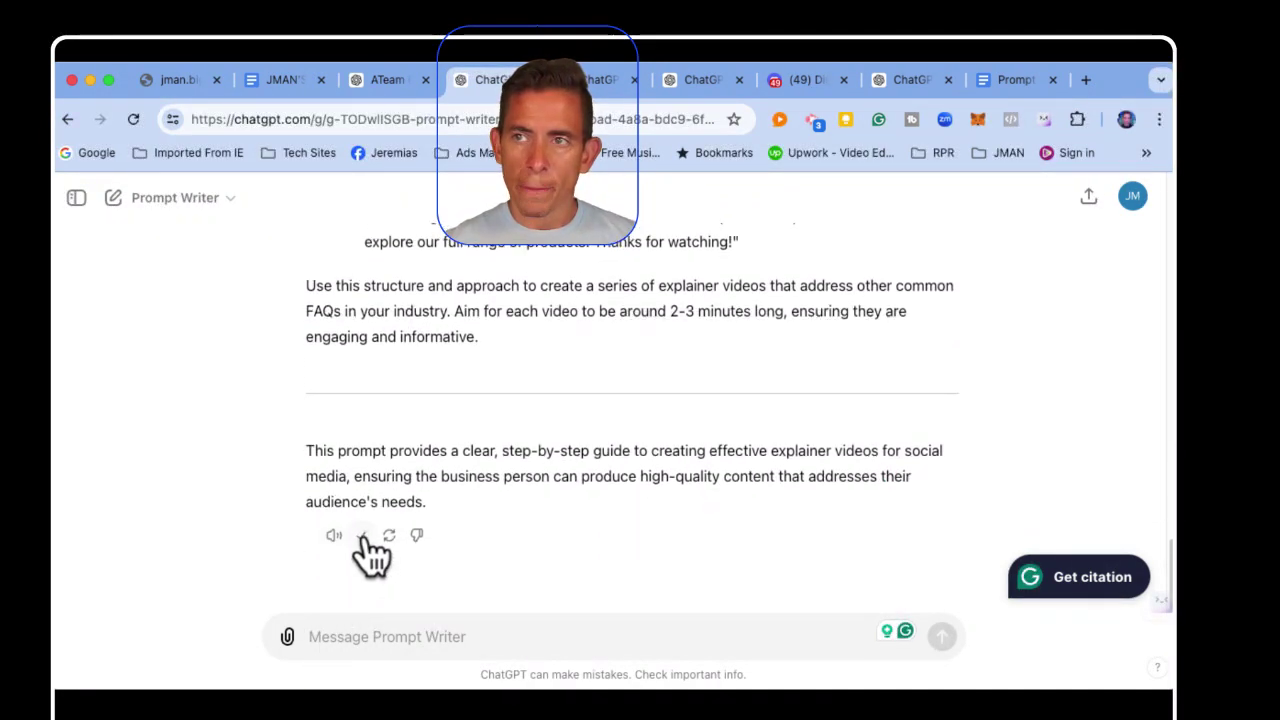
# - Open chatgpt.com/gpts in a new browser tab
pyautogui.click(1086, 80)
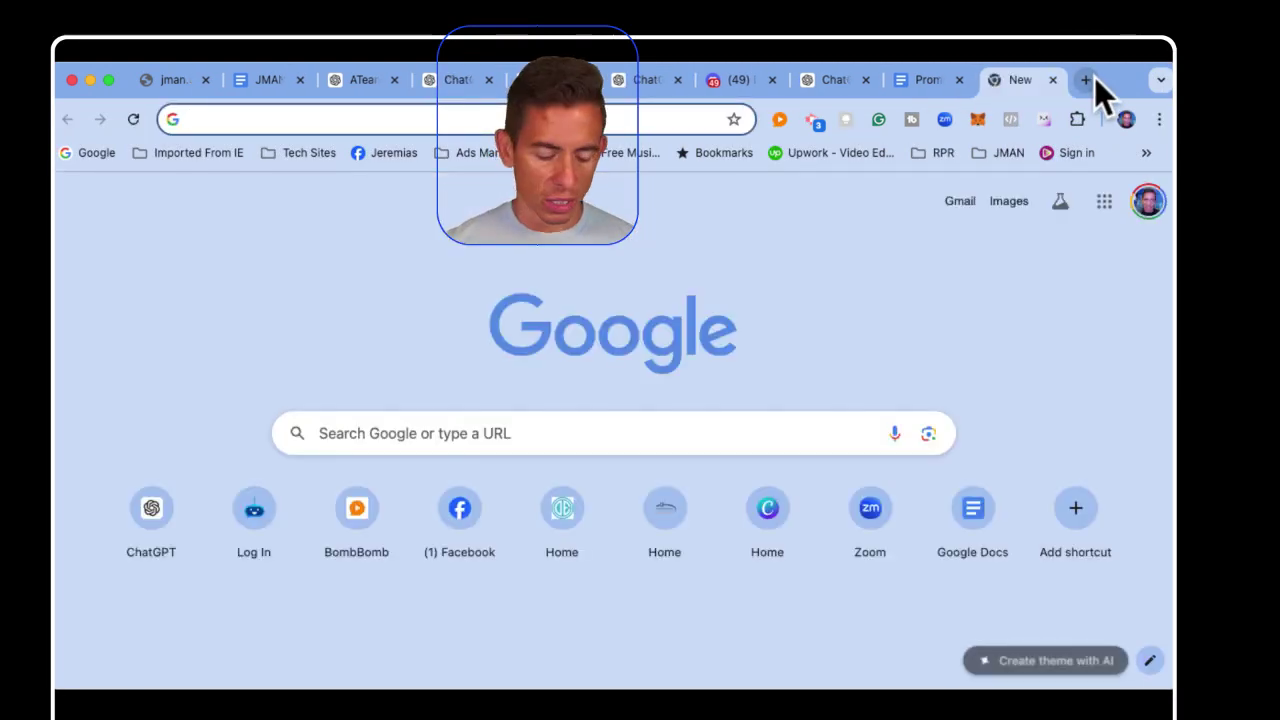
pyautogui.write('chatgpt.com/gpts')
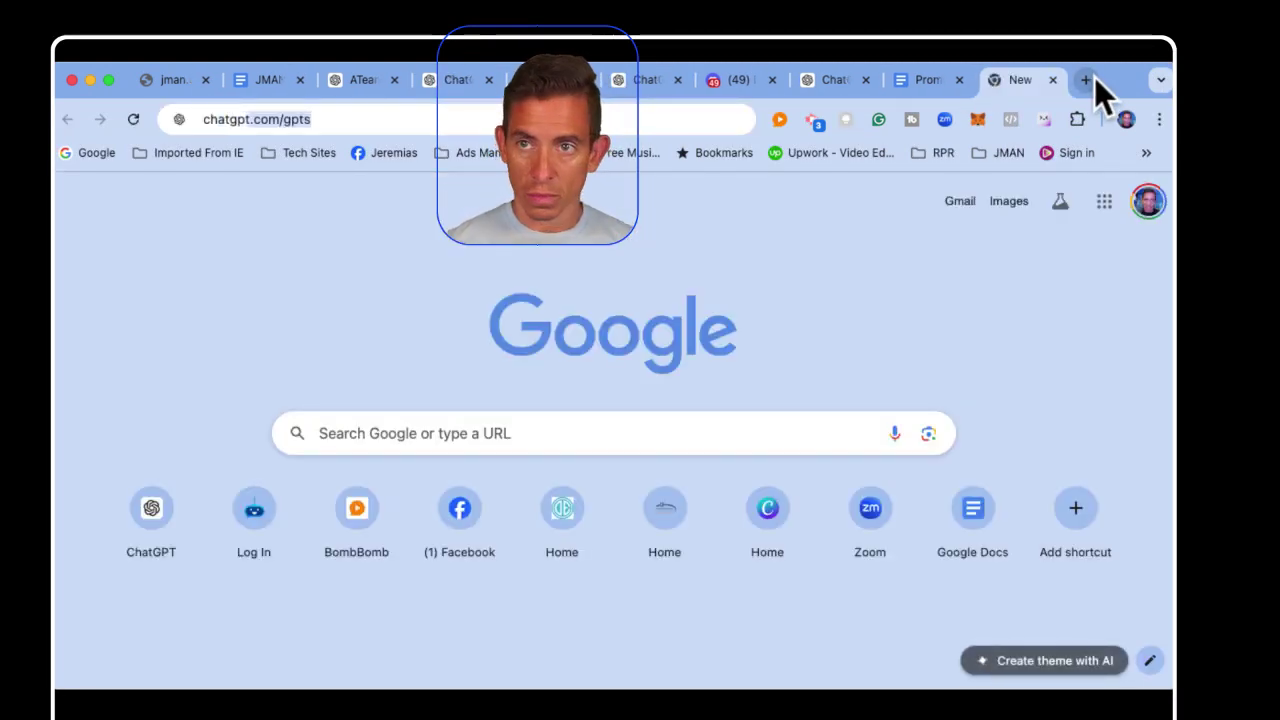
pyautogui.press('Return')
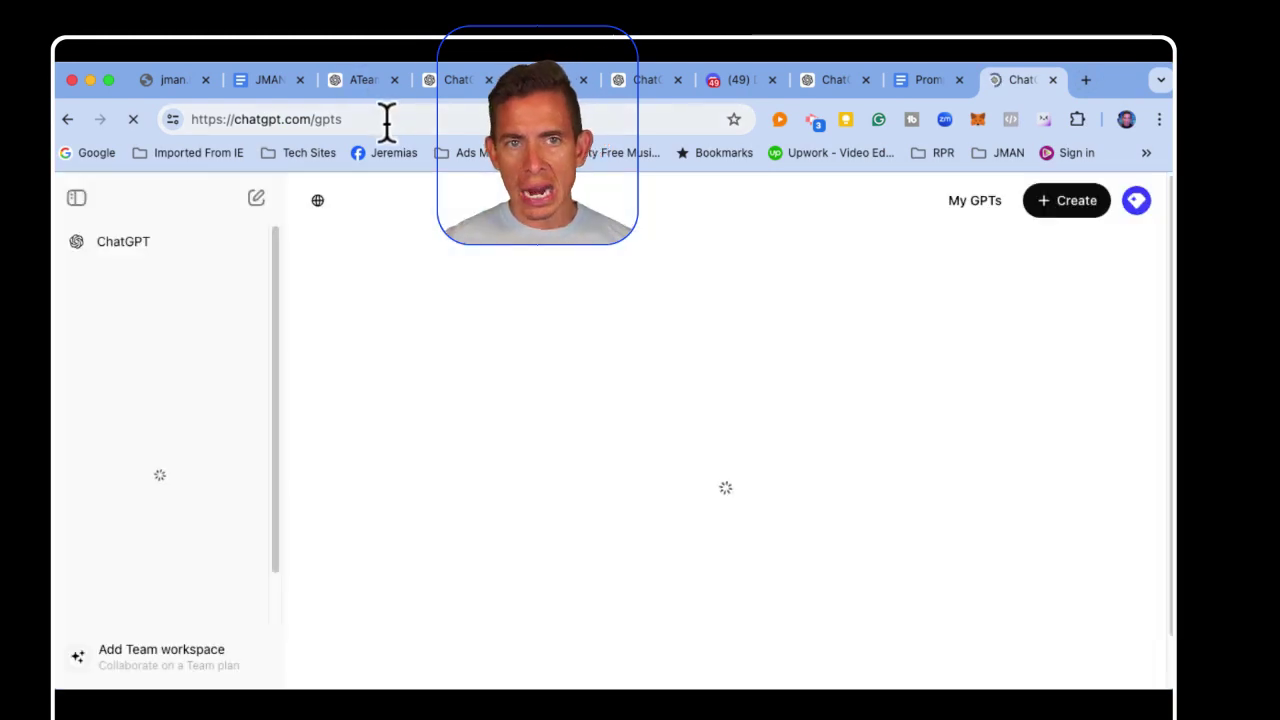
# - Shorten the page address to reach the main chatgpt.com page with an empty ChatGPT 4o chat
pyautogui.click(377, 121)
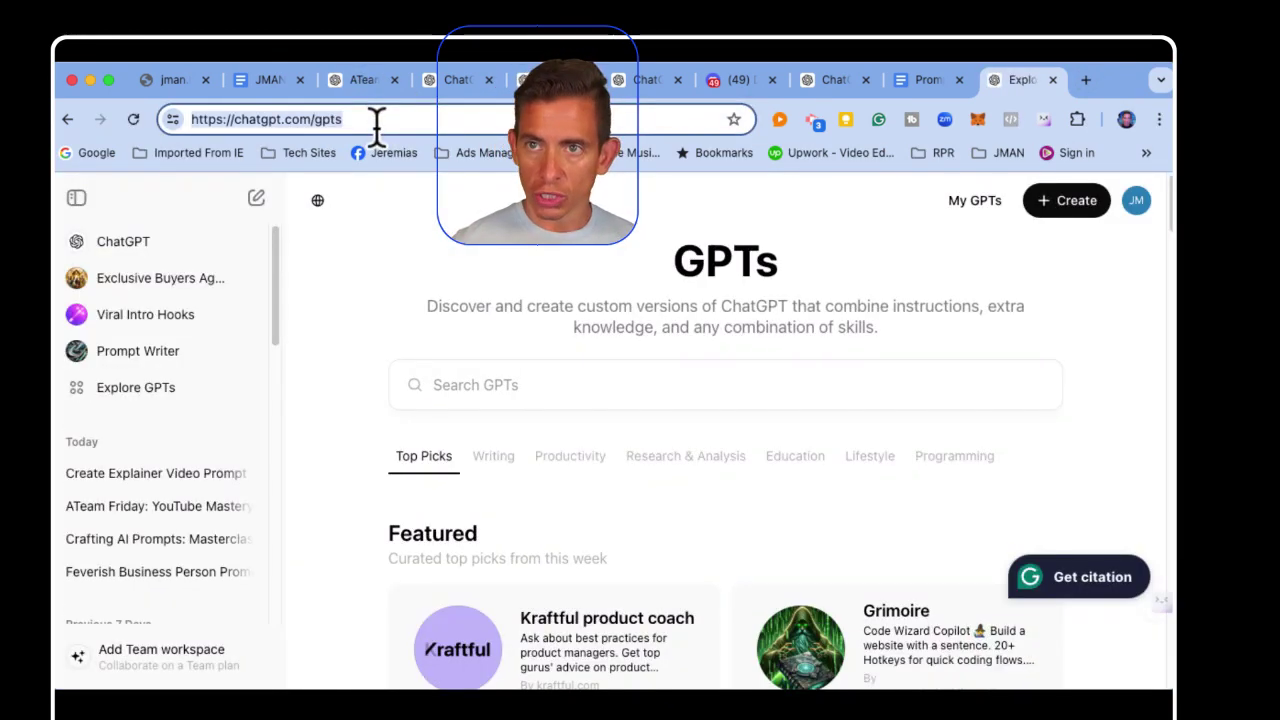
pyautogui.click(377, 121)
pyautogui.press('BackSpace')
pyautogui.press('BackSpace')
pyautogui.press('BackSpace')
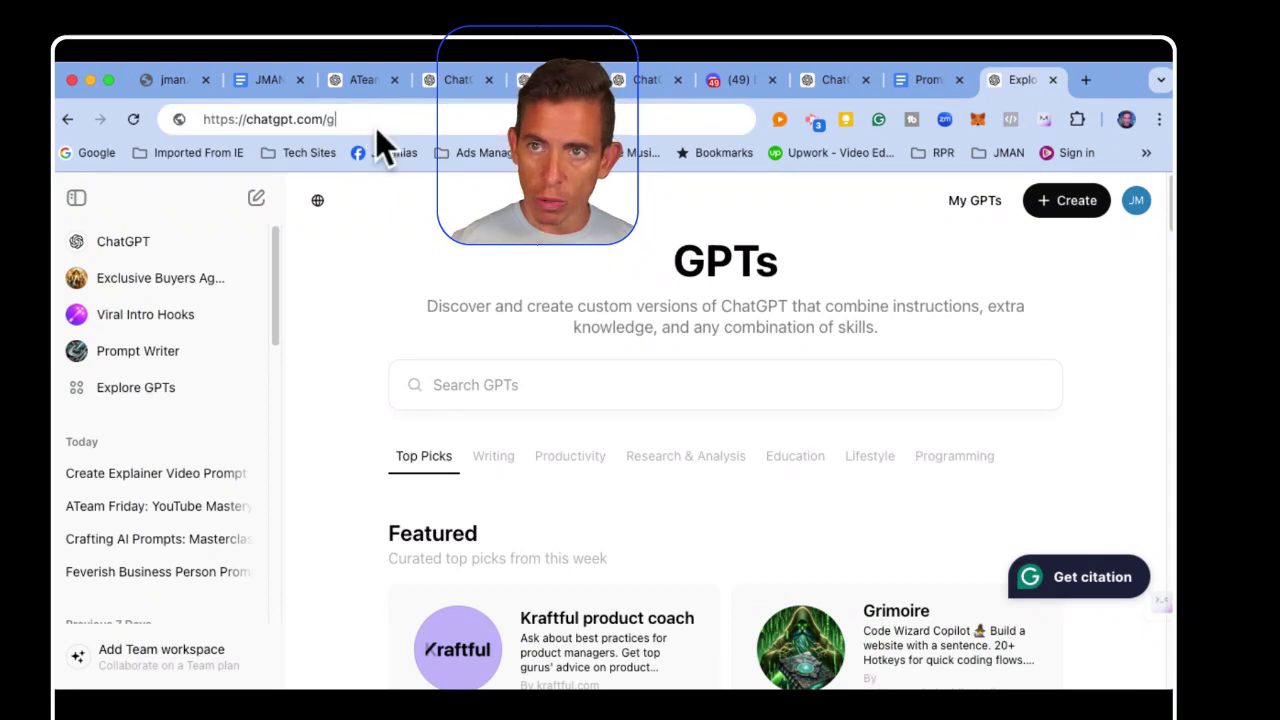
pyautogui.press('Return')
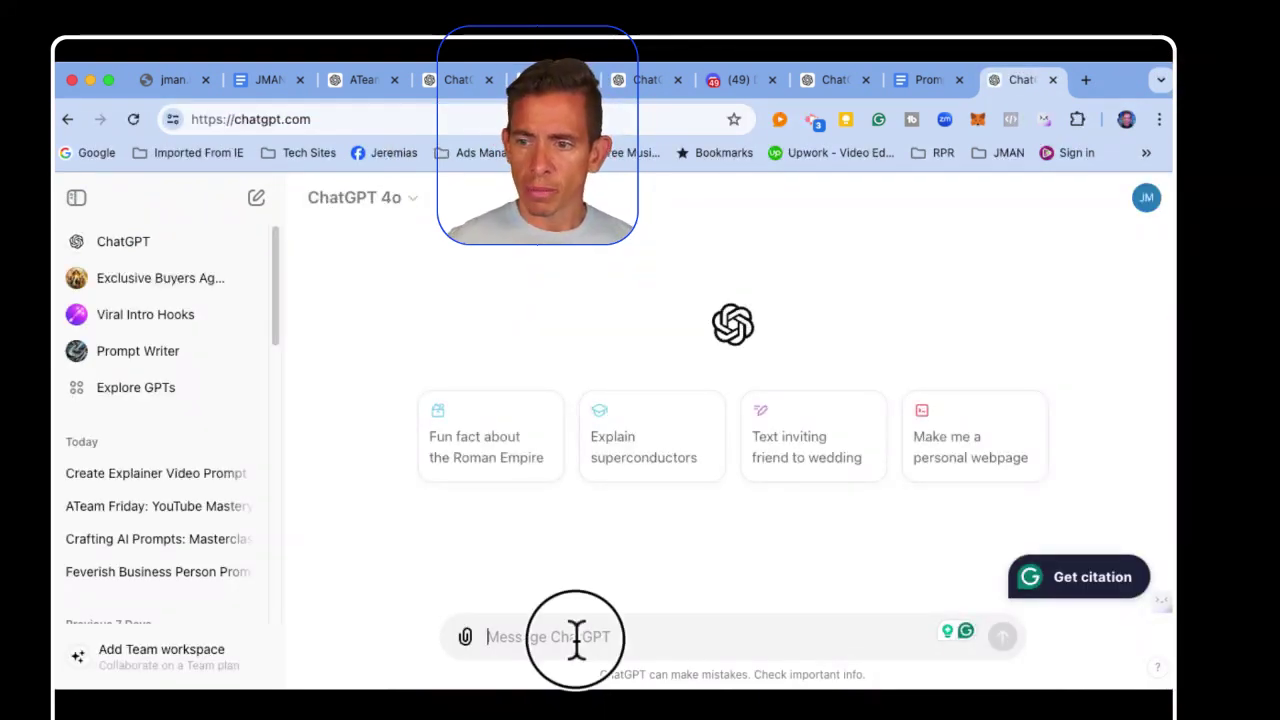
# - Paste the copied prompt into the new chat message and delete its closing paragraph beginning "This prompt provides a clear, step-by-step guide"
pyautogui.press('super+v')
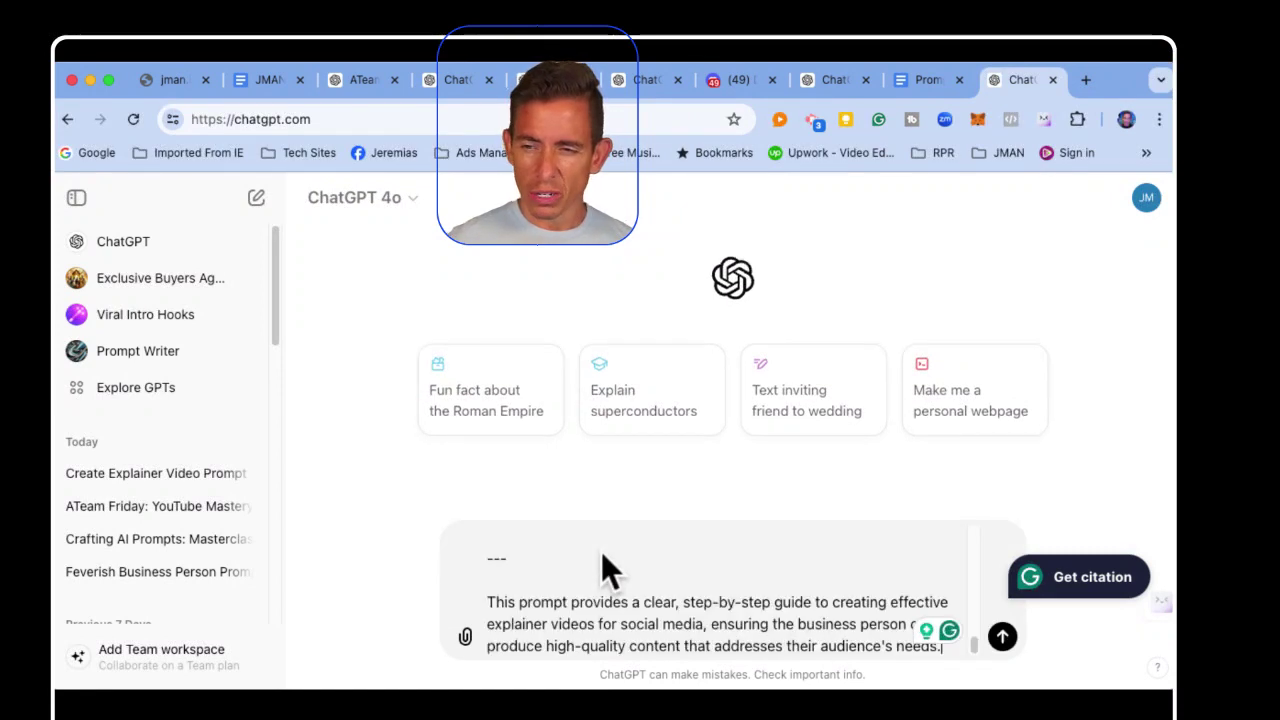
pyautogui.moveTo(486, 600); pyautogui.dragTo(847, 663)
pyautogui.click(658, 606)
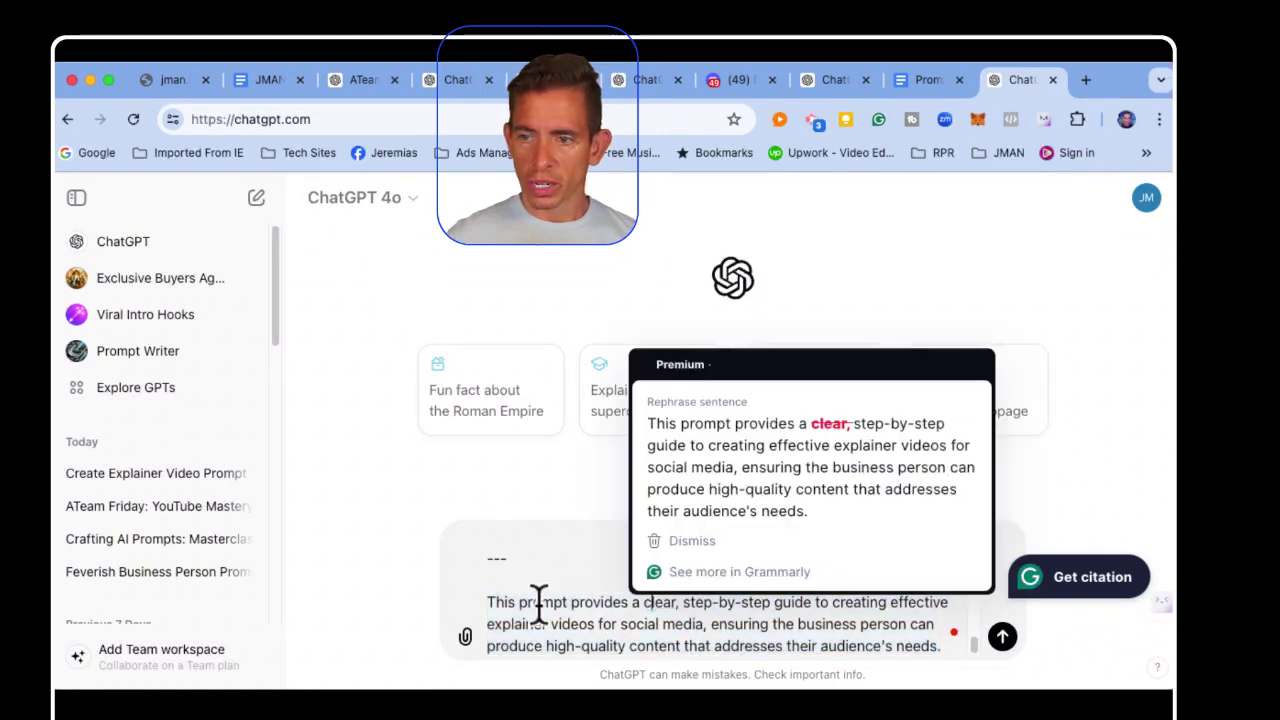
pyautogui.moveTo(487, 600); pyautogui.dragTo(920, 640)
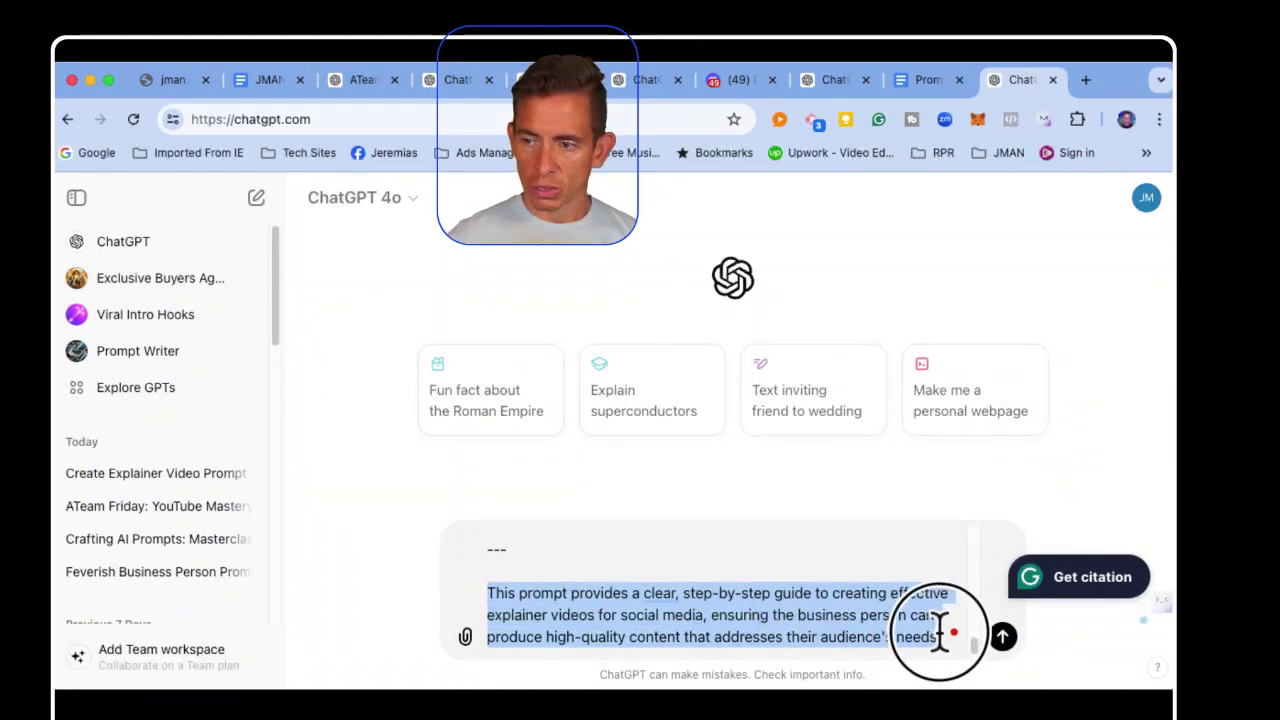
pyautogui.press('BackSpace')
pyautogui.press('BackSpace')
# - Delete the introductory sentence and the "---" separator above the "**Prompt:**" heading at the start of the message
pyautogui.scroll(10, 547, 600)
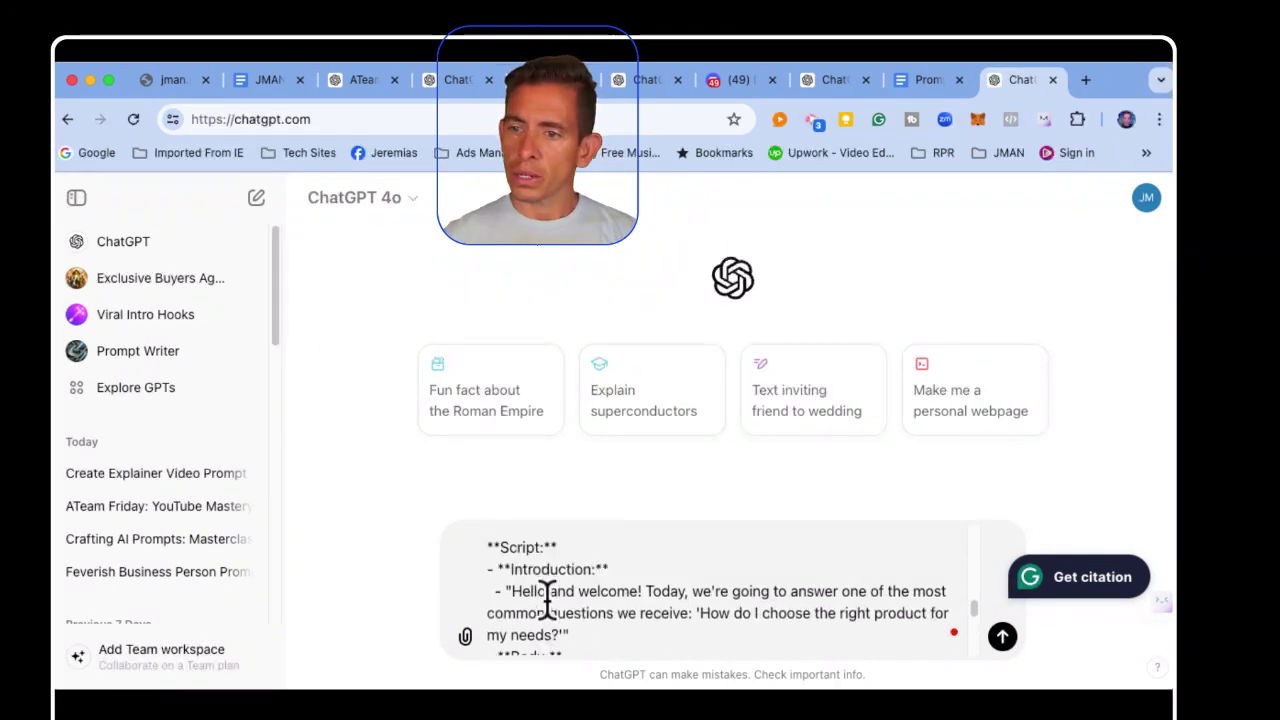
pyautogui.scroll(10, 547, 600)
pyautogui.scroll(10, 547, 600)
pyautogui.scroll(8, 547, 600)
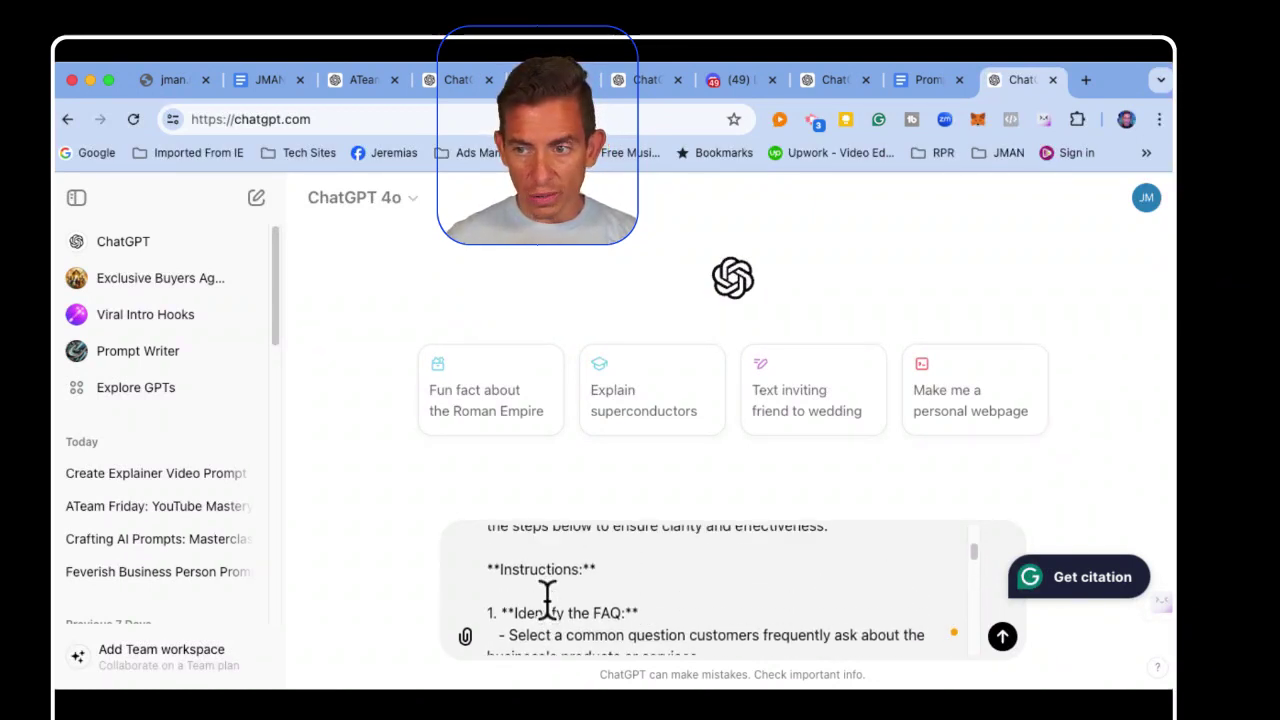
pyautogui.scroll(1, 547, 600)
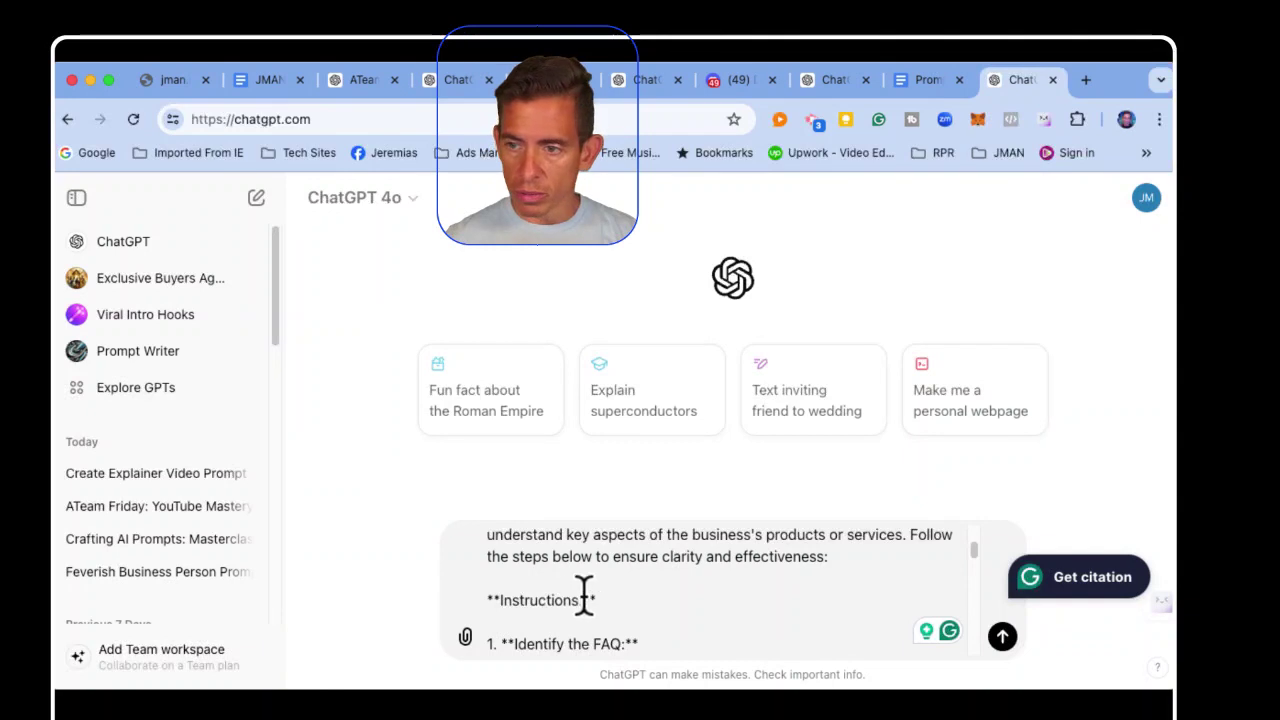
pyautogui.scroll(4, 611, 590)
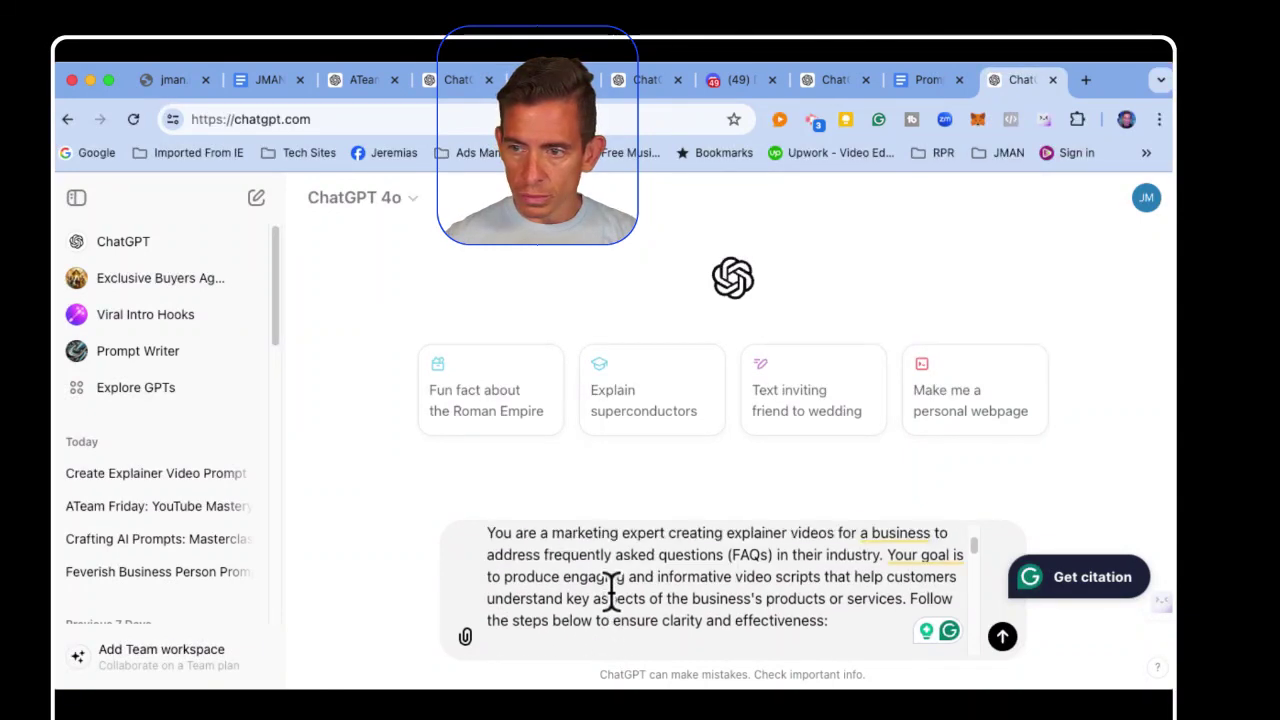
pyautogui.scroll(3, 611, 590)
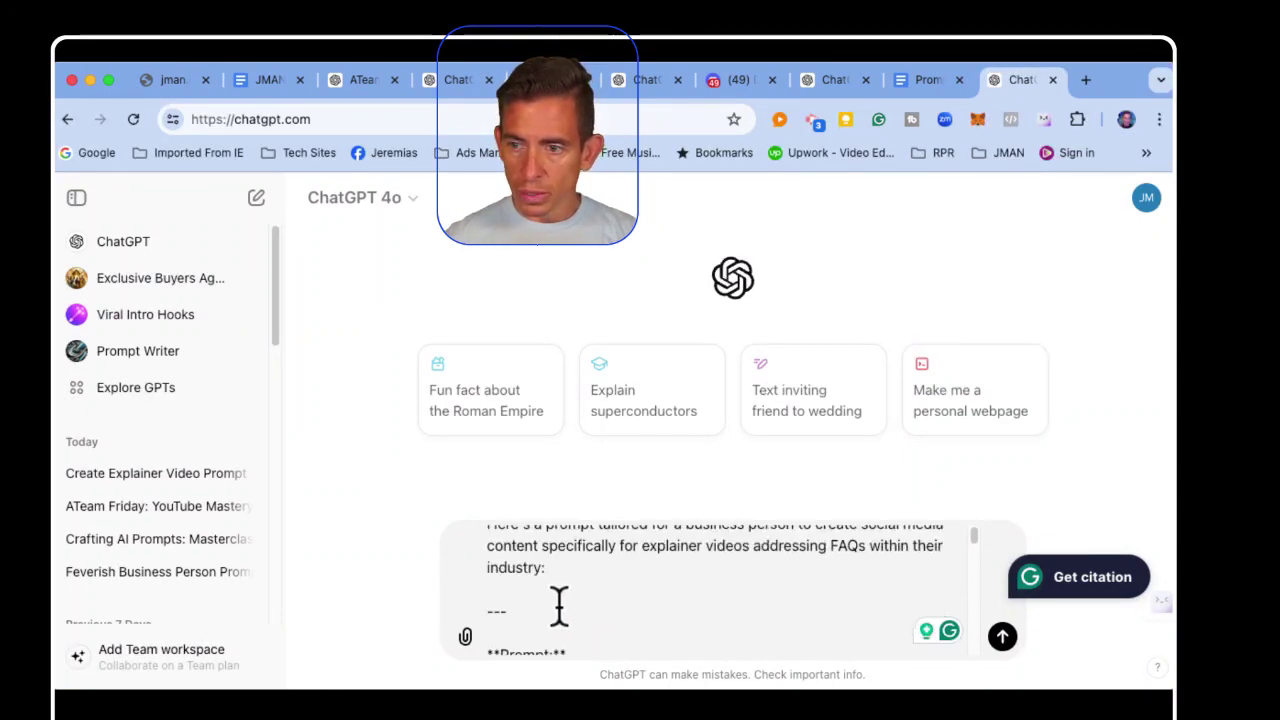
pyautogui.moveTo(541, 607); pyautogui.dragTo(503, 527)
pyautogui.press('BackSpace')
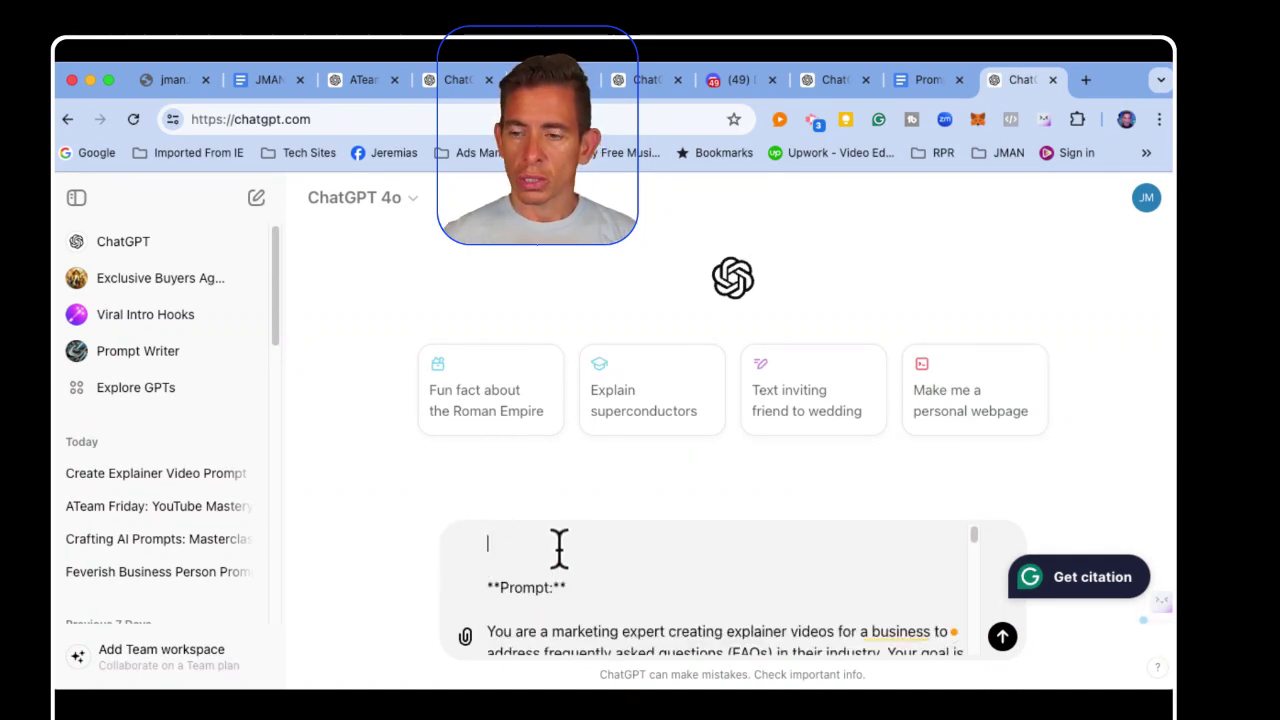
pyautogui.press('Delete')
pyautogui.press('Delete')
pyautogui.press('Delete')
pyautogui.press('Delete')
pyautogui.press('Delete')
pyautogui.press('Delete')
pyautogui.press('Delete')
pyautogui.press('Delete')
pyautogui.press('Delete')
pyautogui.press('Delete')
pyautogui.press('Delete')
pyautogui.press('Delete')
pyautogui.press('Delete')
pyautogui.press('Delete')
pyautogui.press('Delete')
pyautogui.press('super+z')
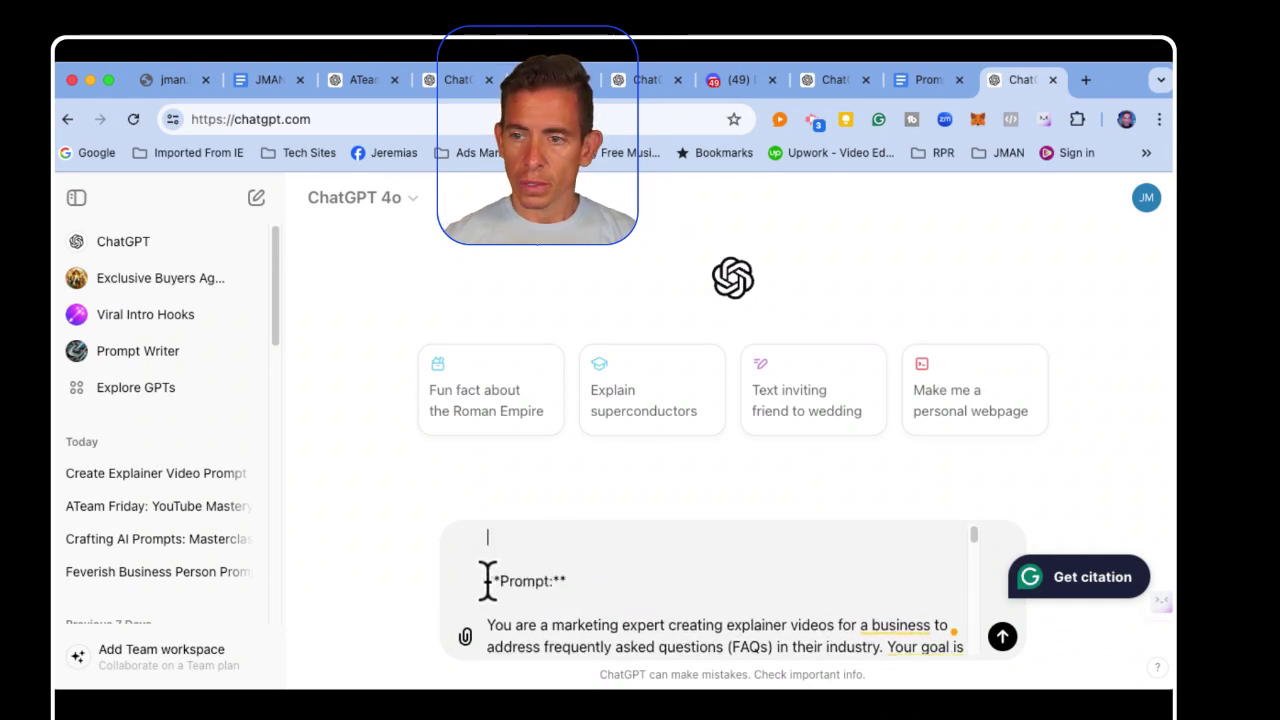
# - Check the opening of the trimmed explainer-video prompt and send it to ChatGPT
pyautogui.scroll(-1, 560, 565)
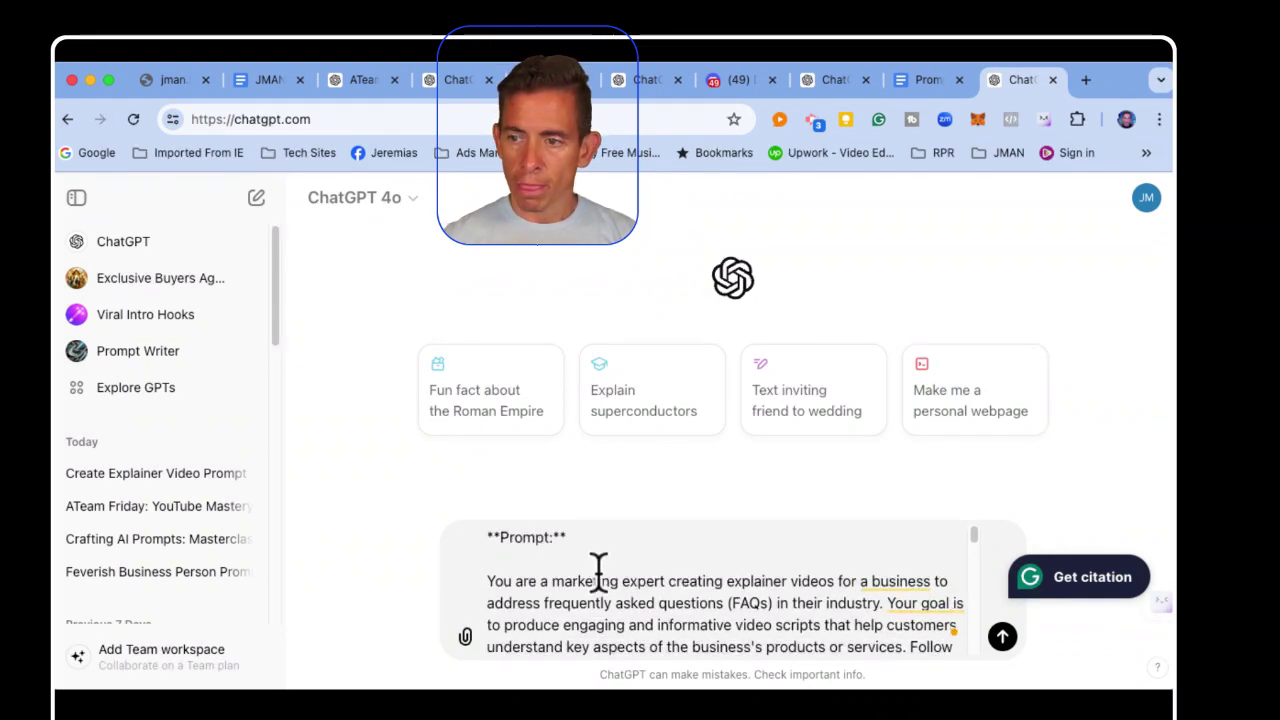
pyautogui.scroll(-3, 705, 585)
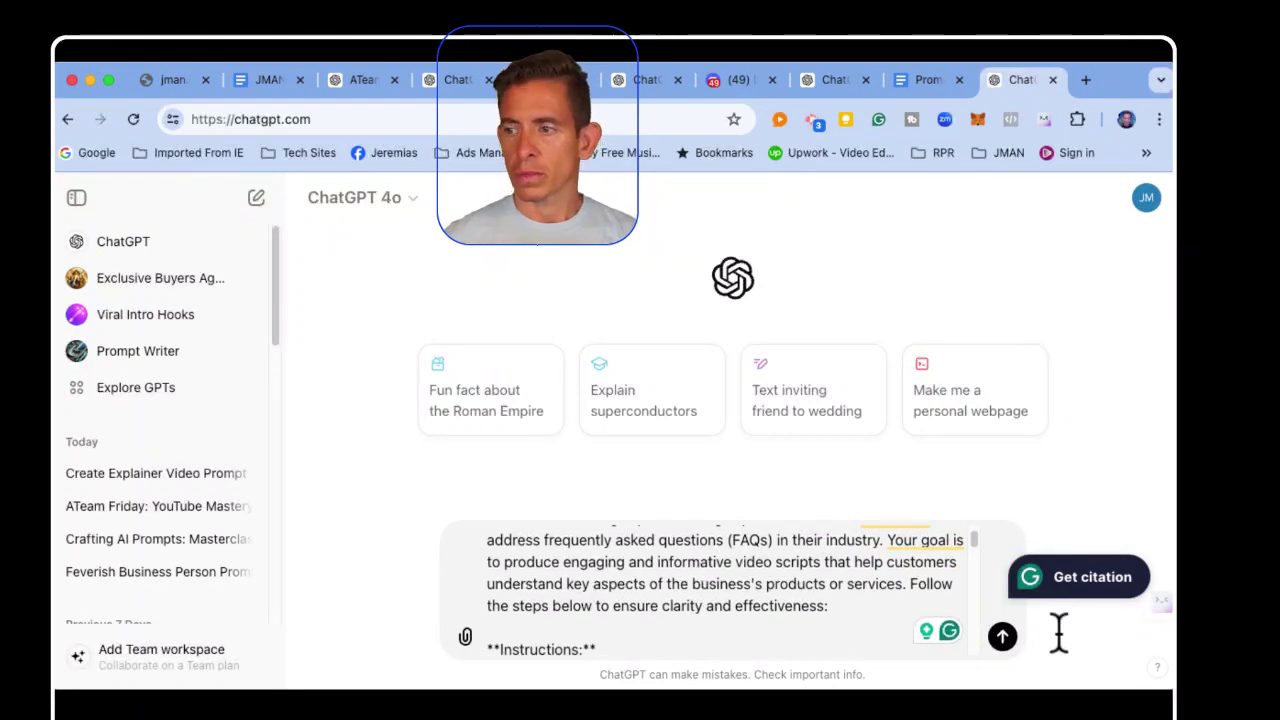
pyautogui.click(1003, 637)
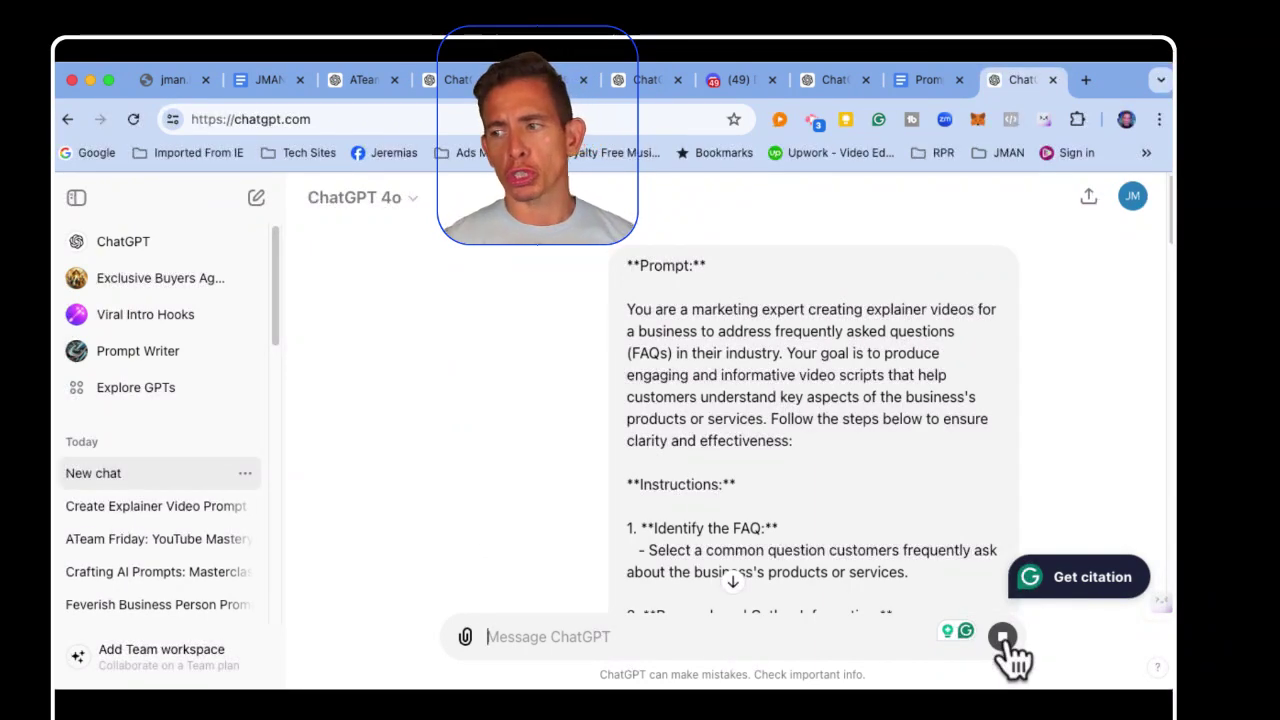
# - Examine the generated FAQ explainer-video response, including its FAQ, research and video script structure sections
pyautogui.scroll(-15, 902, 512)
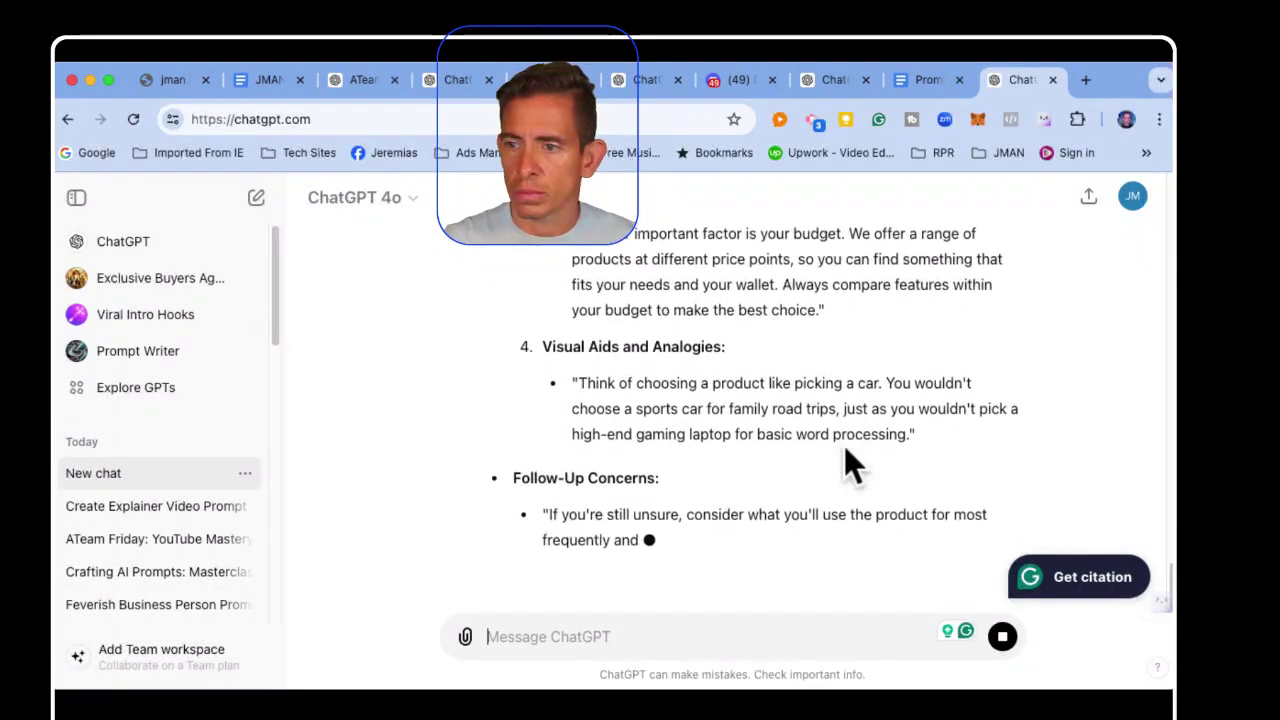
pyautogui.scroll(5, 845, 452)
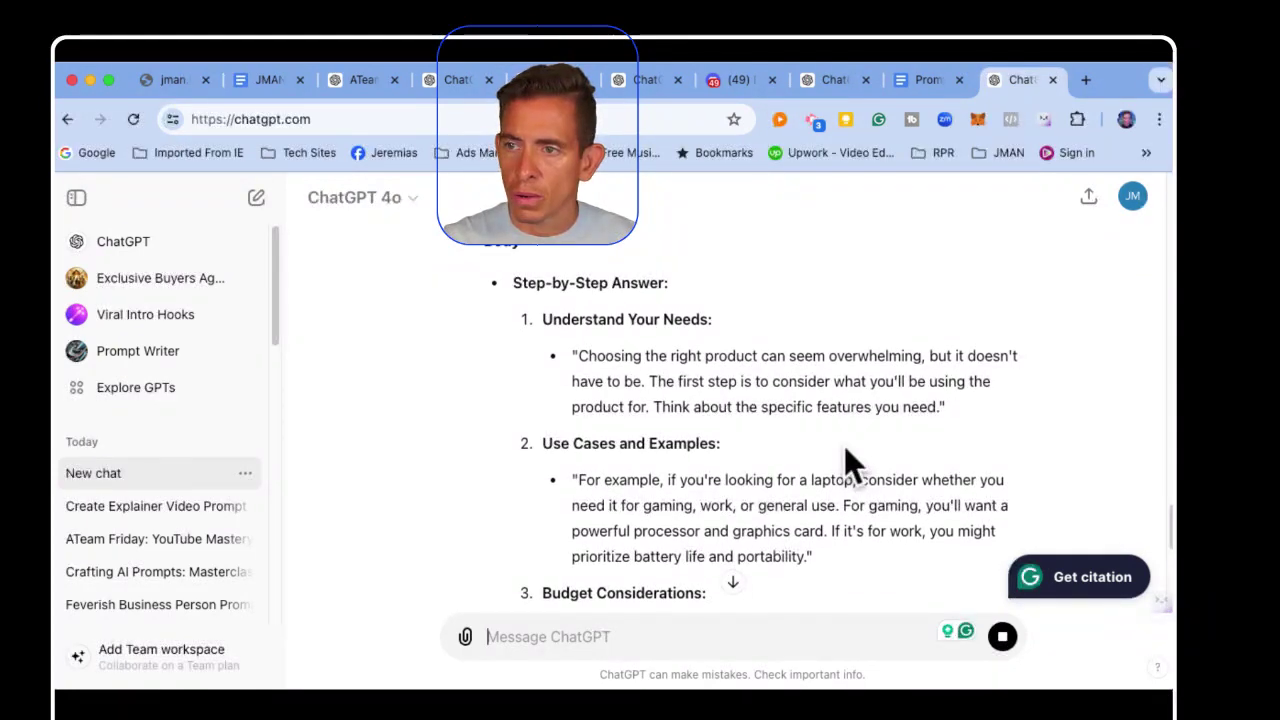
pyautogui.scroll(4, 845, 452)
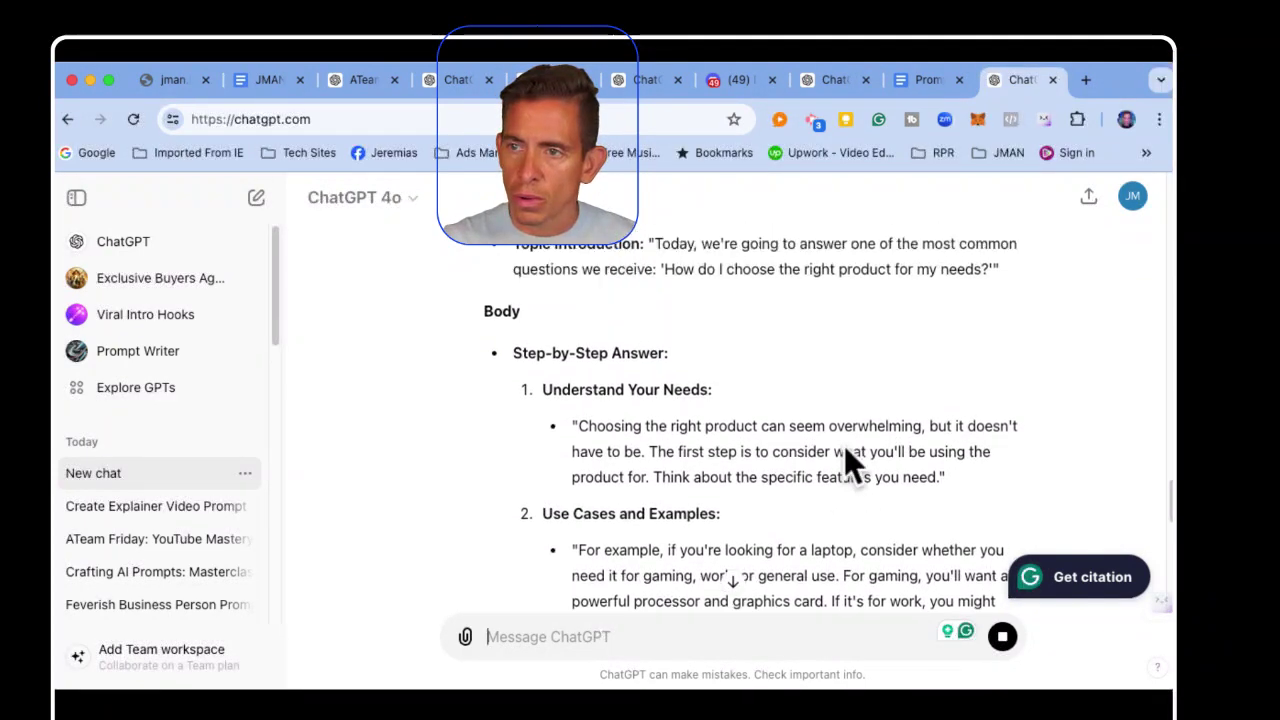
pyautogui.scroll(3, 845, 448)
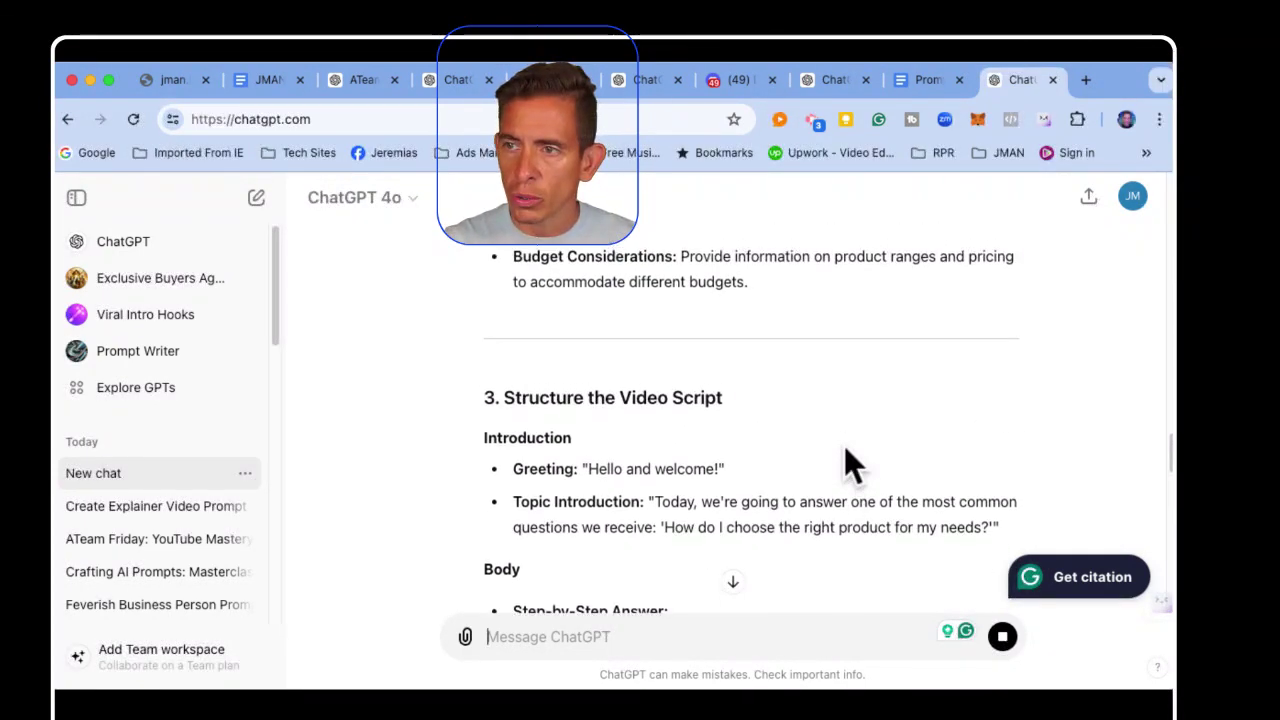
pyautogui.scroll(4, 844, 446)
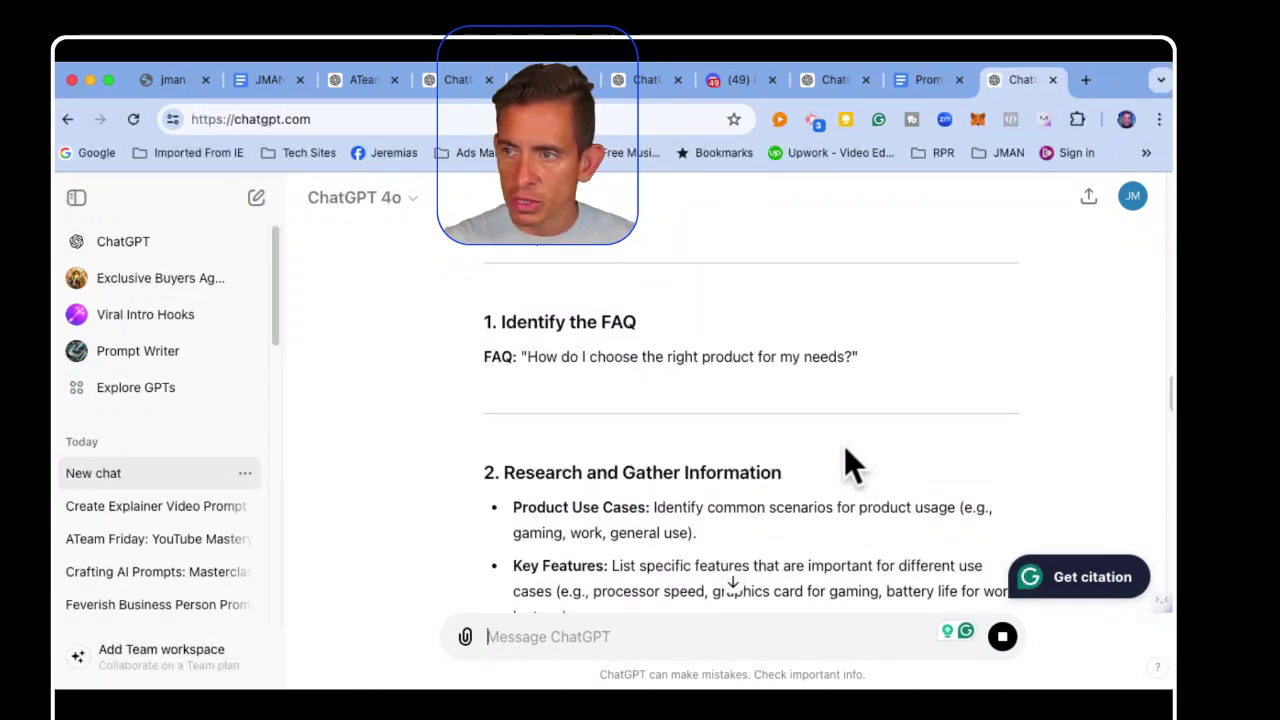
pyautogui.scroll(5, 844, 448)
pyautogui.scroll(-4, 844, 448)
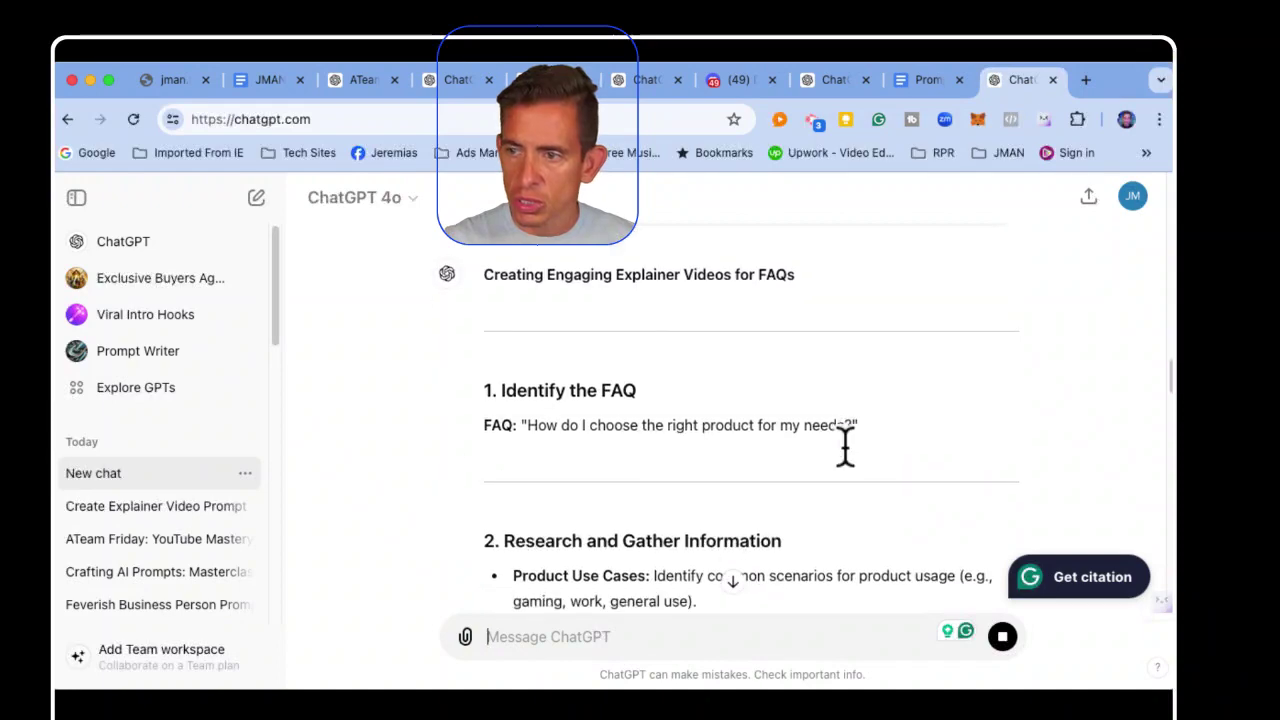
pyautogui.scroll(-15, 844, 446)
pyautogui.click(732, 581)
pyautogui.write('r')
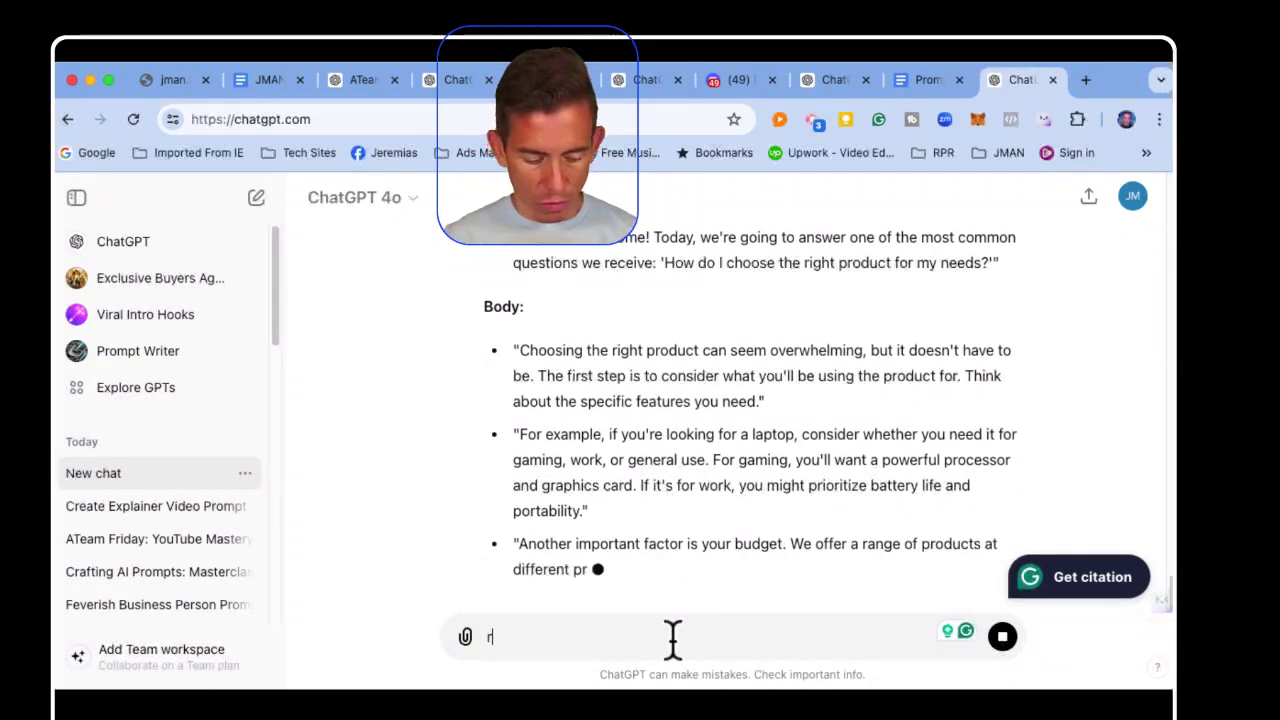
pyautogui.write('efine the promp')
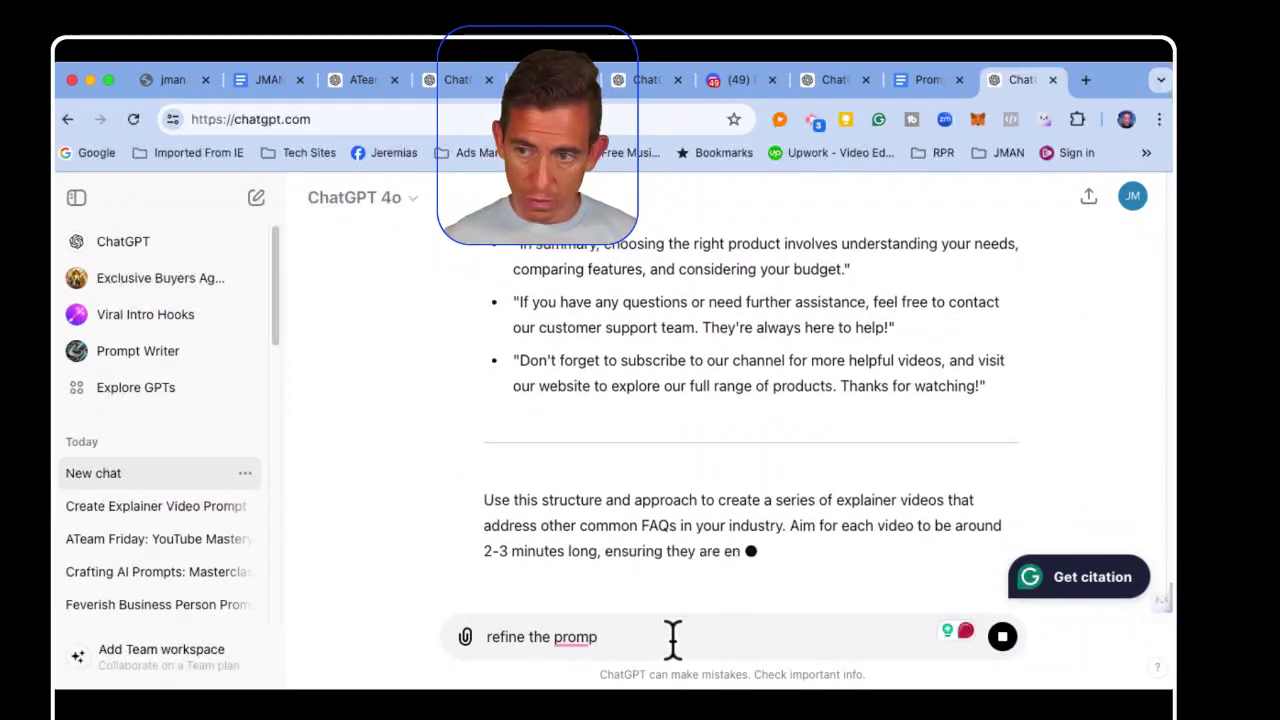
pyautogui.press('BackSpace')
pyautogui.press('BackSpace')
pyautogui.press('BackSpace')
pyautogui.press('BackSpace')
pyautogui.press('BackSpace')
pyautogui.press('BackSpace')
pyautogui.press('BackSpace')
pyautogui.press('BackSpace')
pyautogui.press('BackSpace')
pyautogui.press('BackSpace')
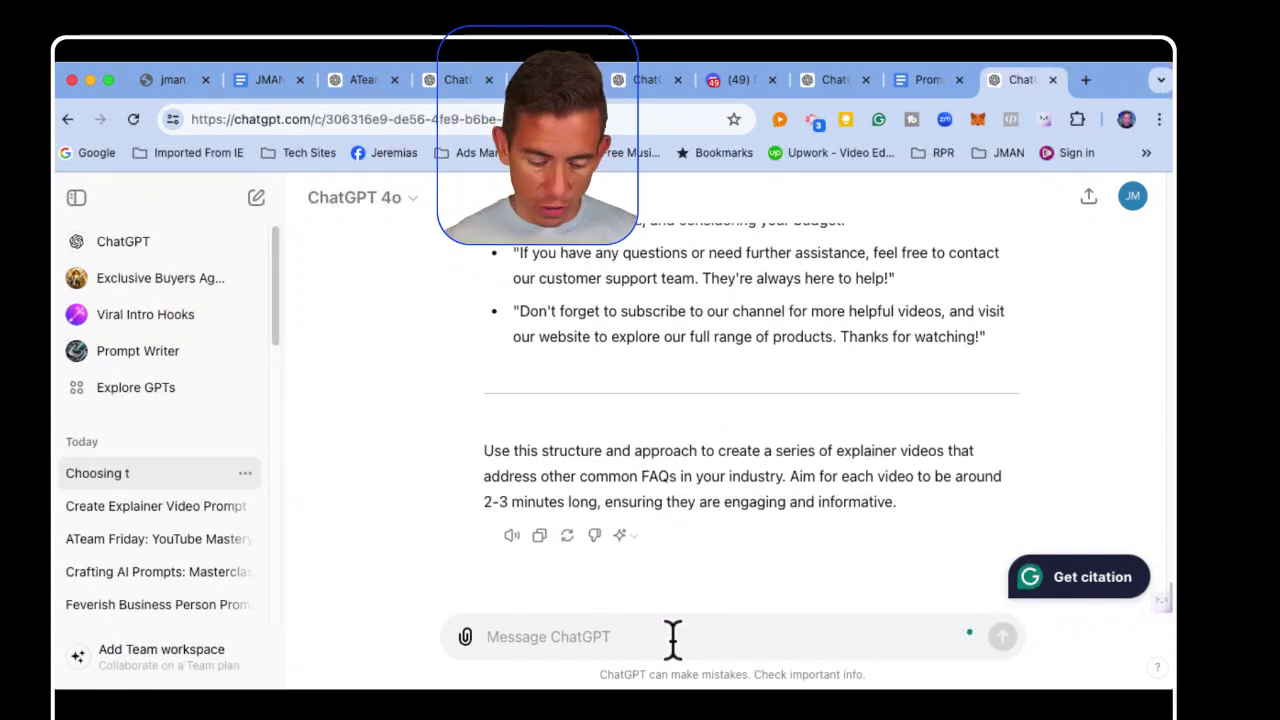
# - Send a follow-up message reading "i am a photographer. rewite", with the misspelled "photographer" corrected before sending
pyautogui.write('i am a phot')
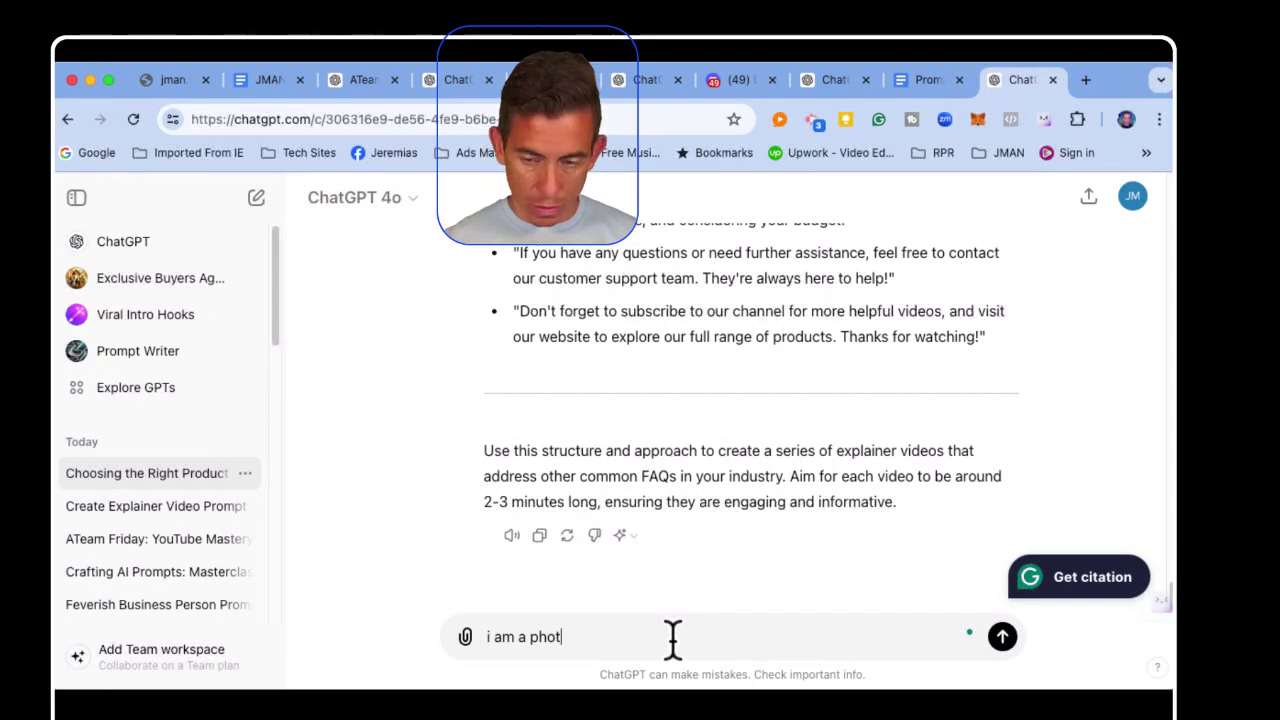
pyautogui.write('ogrpah')
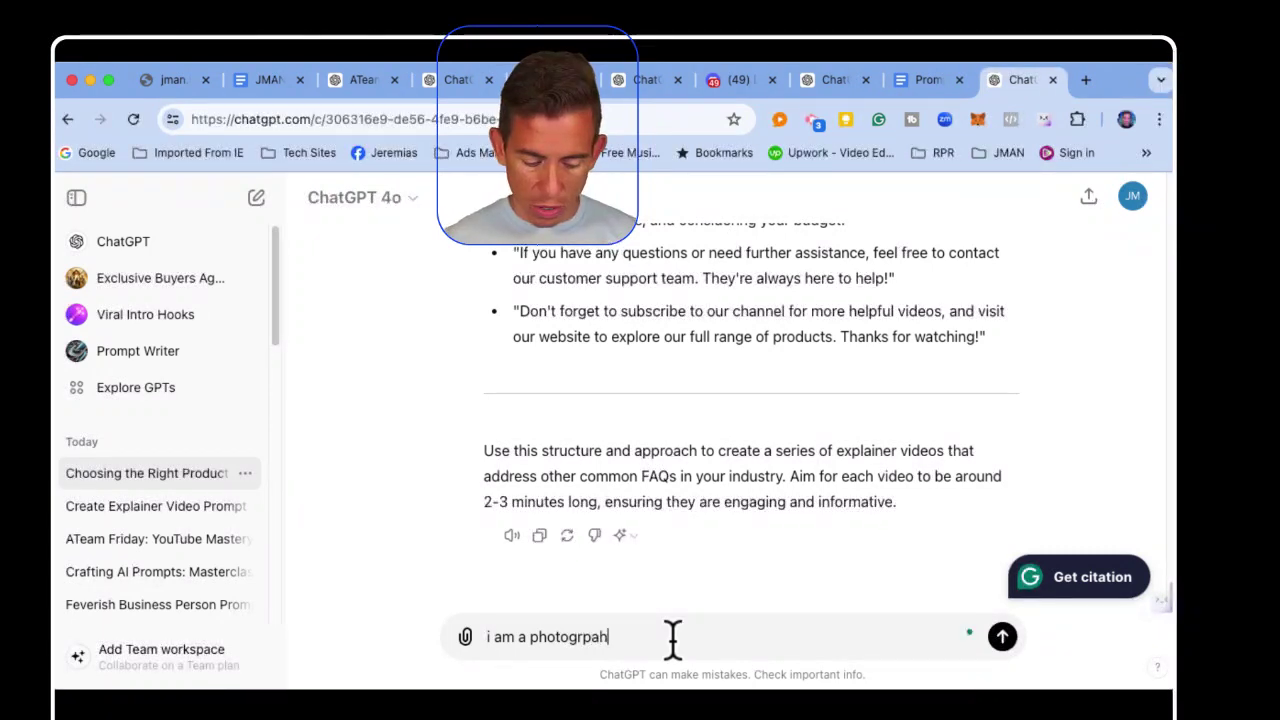
pyautogui.write('er. rewit')
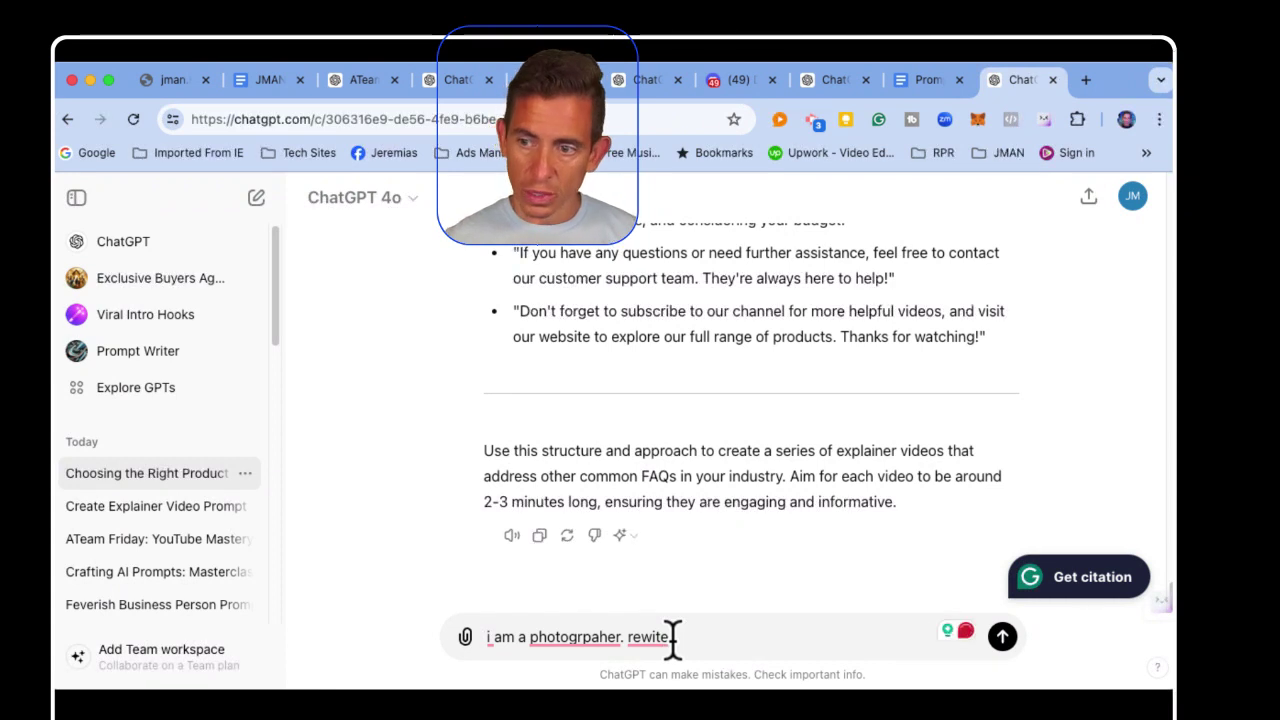
pyautogui.moveTo(577, 634)
pyautogui.click(586, 517)
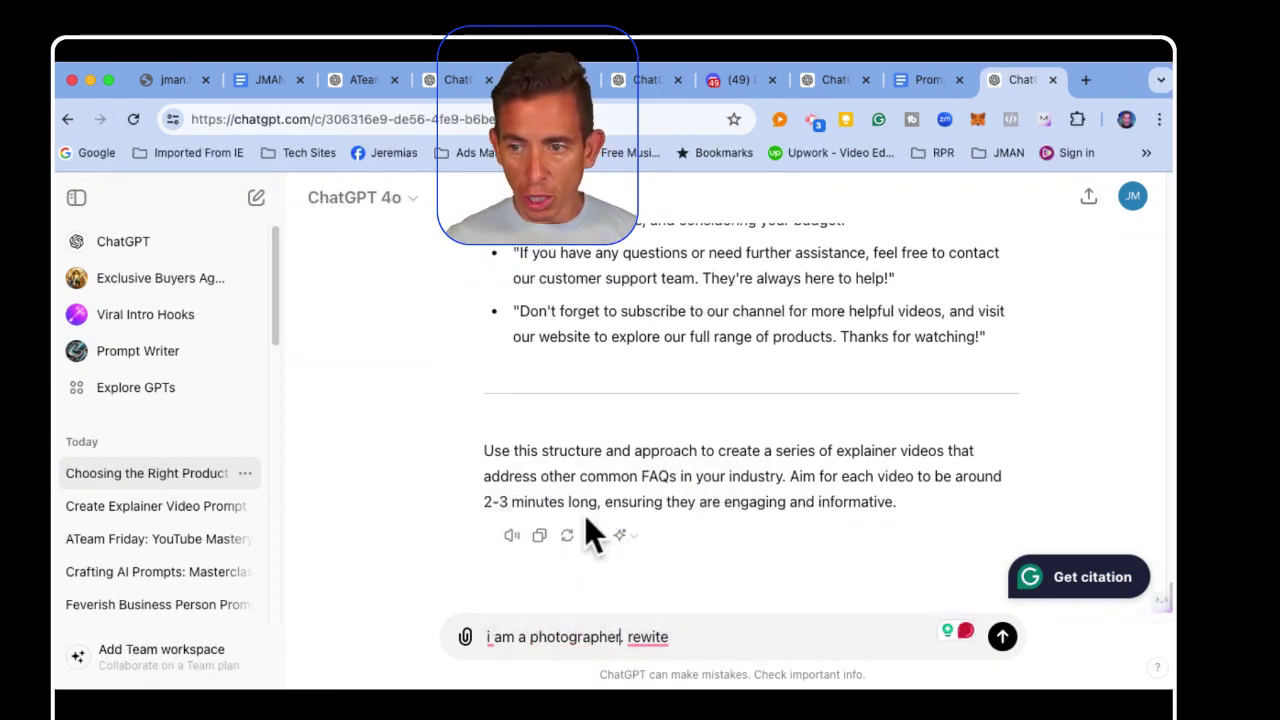
pyautogui.press('Return')
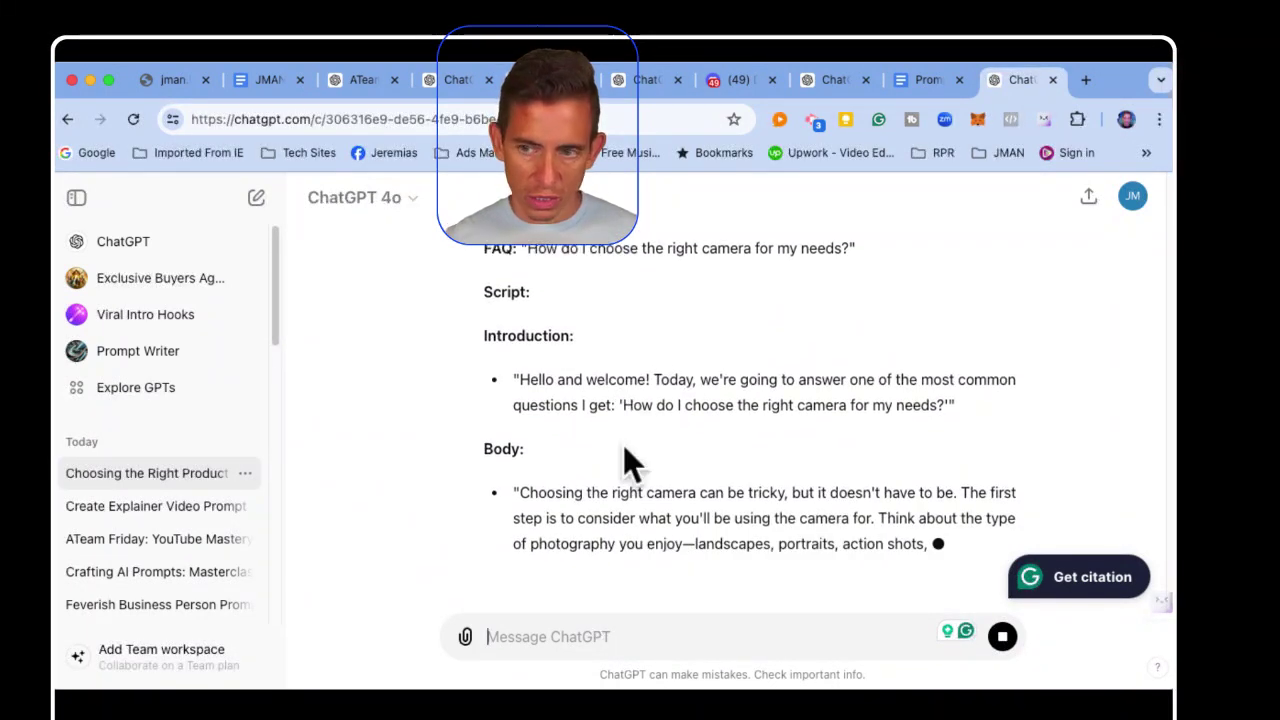
# - Ask ChatGPT to "give me 5 more ideas" and look over the conversation back to the original prompt
pyautogui.write('give me 5 more ideas')
pyautogui.hotkey('shift', 'Return')
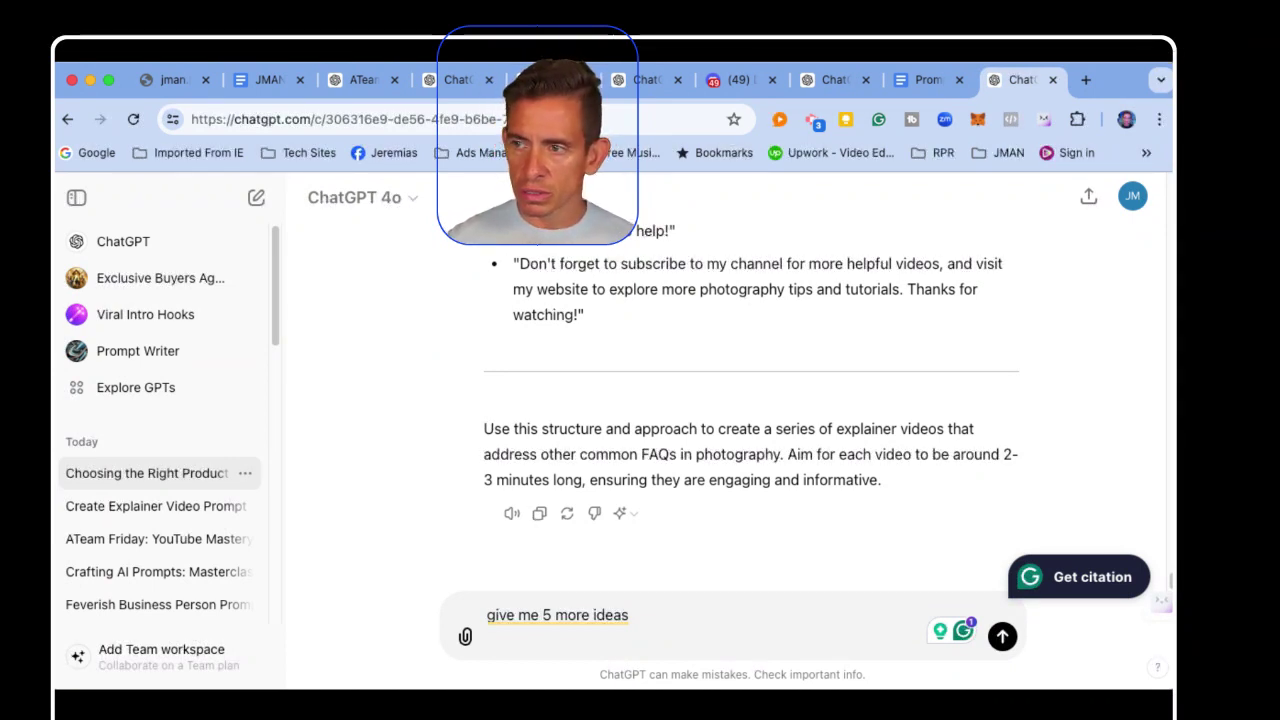
pyautogui.press('Return')
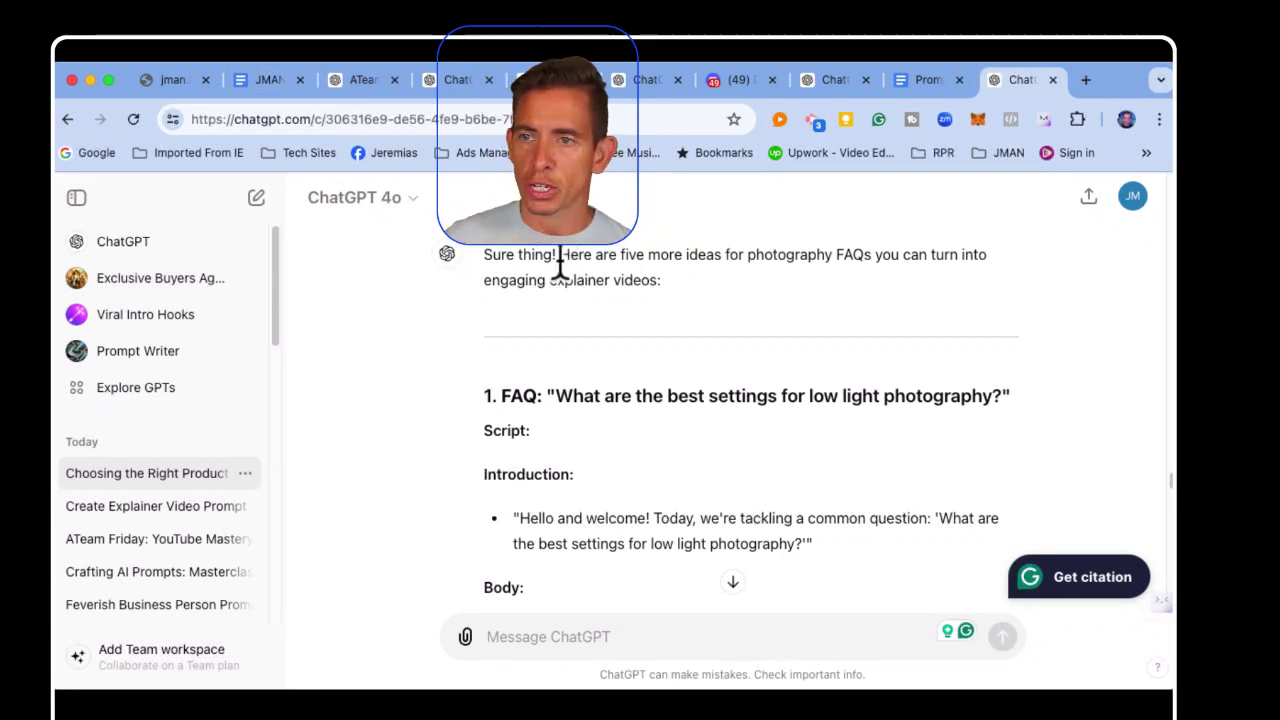
pyautogui.scroll(-10, 541, 264)
pyautogui.scroll(15, 541, 260)
pyautogui.scroll(5, 542, 267)
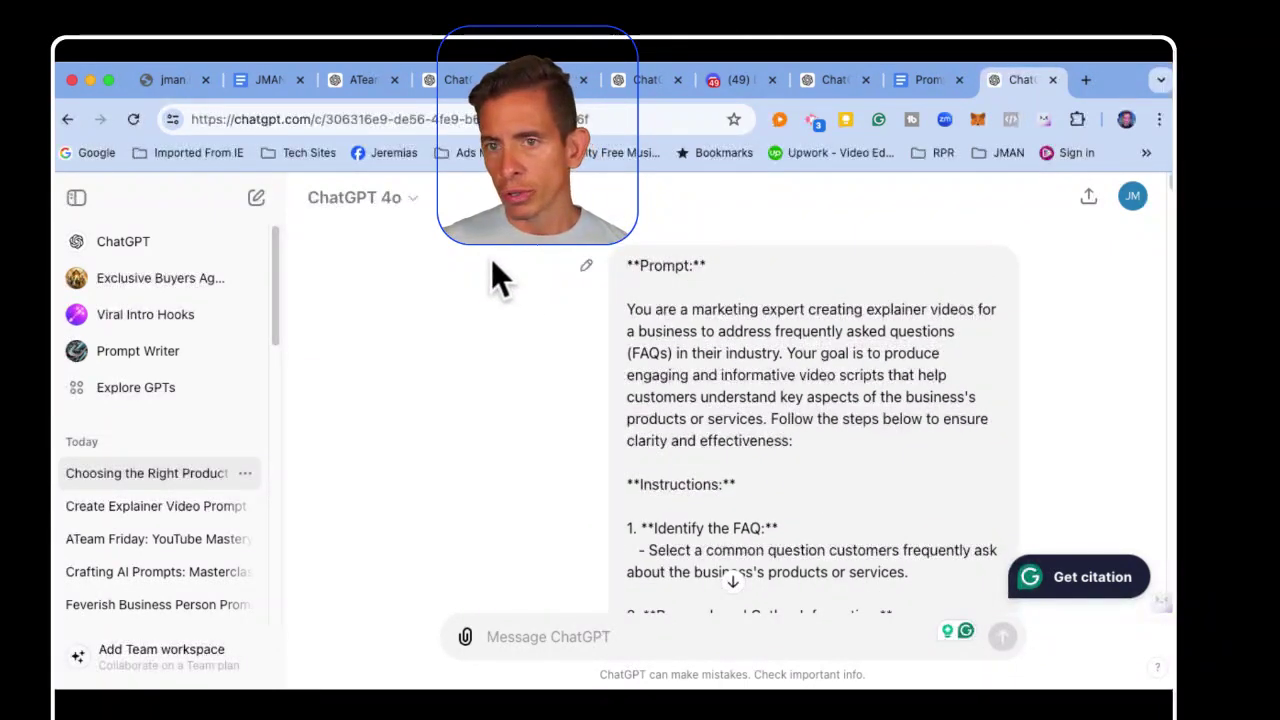
# - Revisit the Prompt Writer chat with its sidebar shown and bring up the Mid Journey V6 Prompt & Image Generator GPT
pyautogui.click(437, 78)
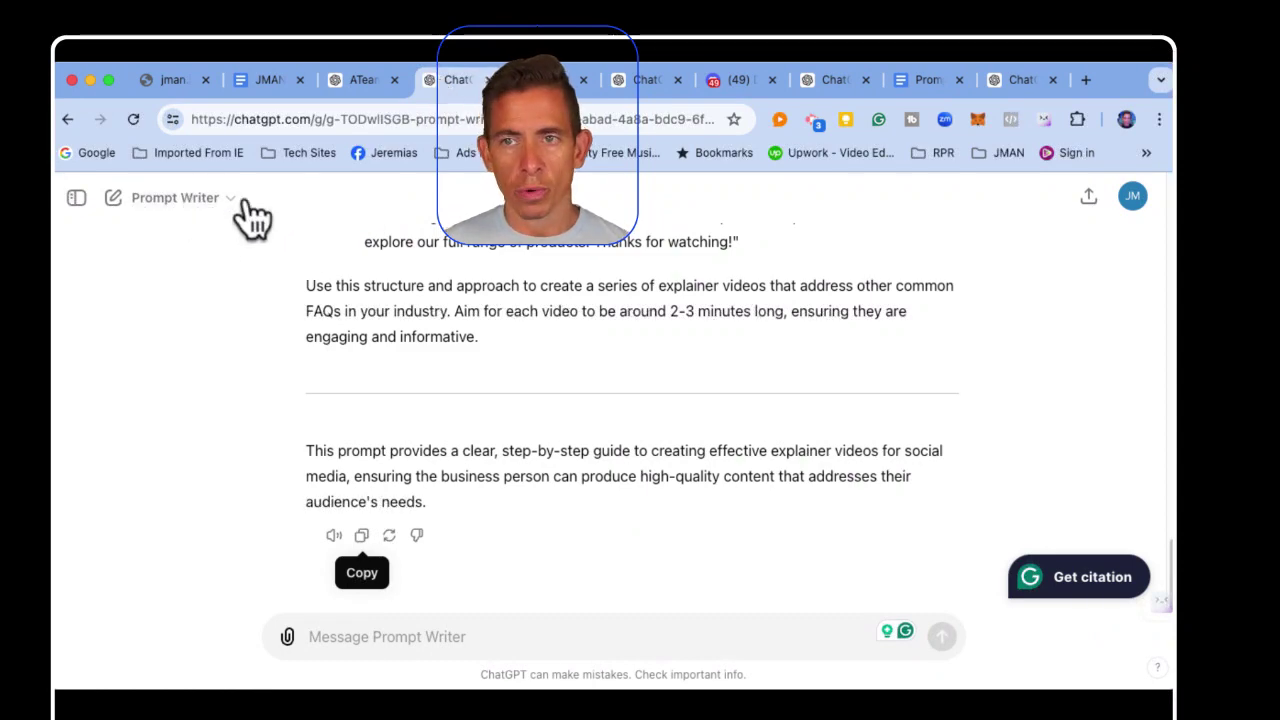
pyautogui.click(76, 198)
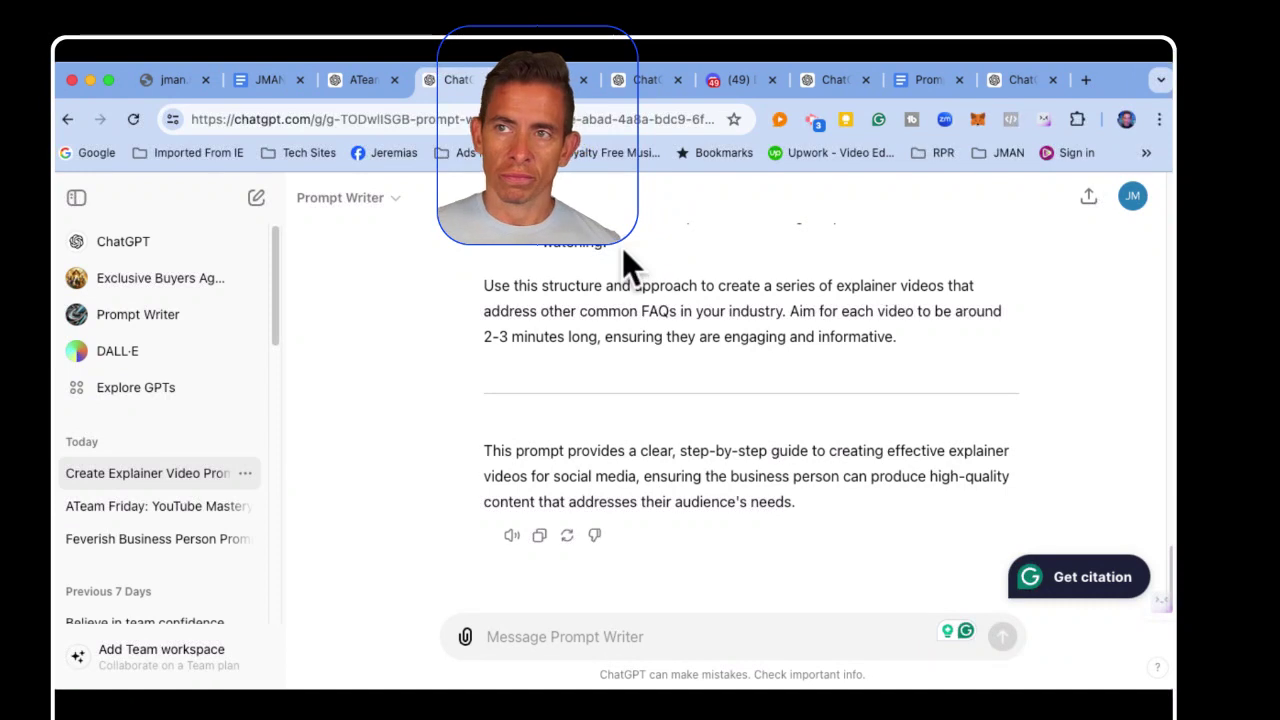
pyautogui.click(568, 84)
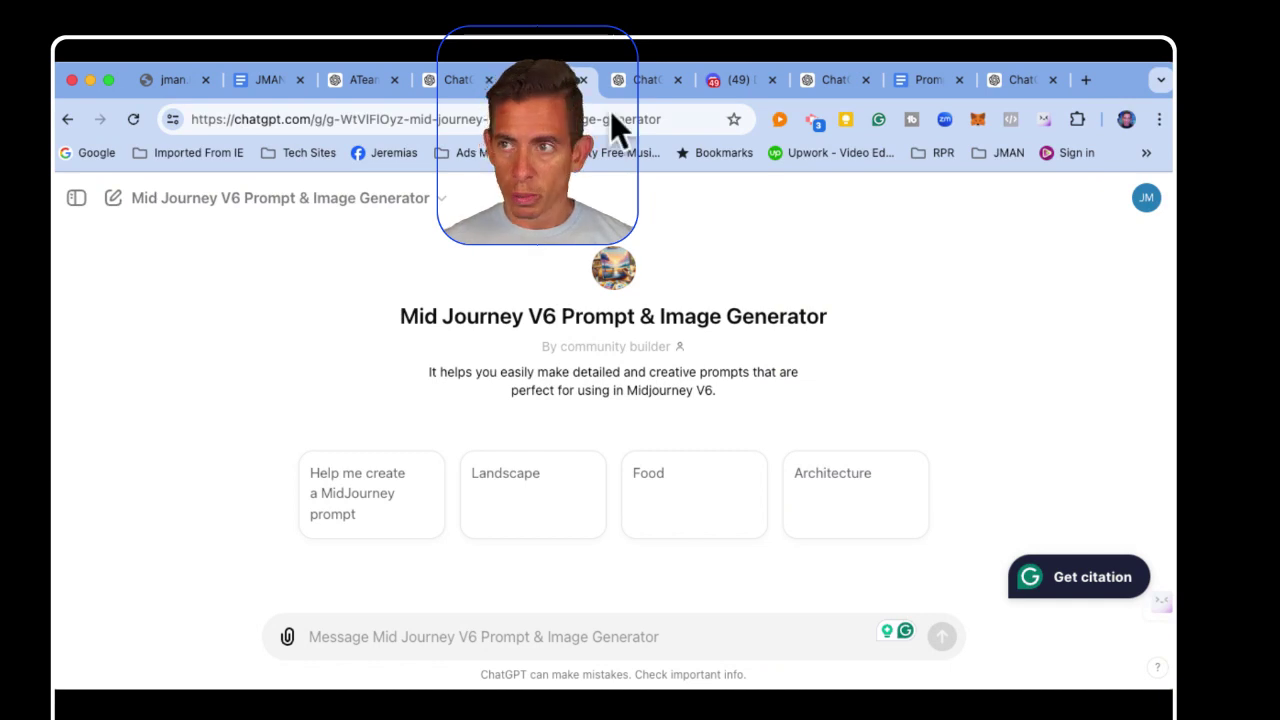
# - Switch to Discord and open the Midjourney Bot's NYC skyline sunrise image at full size in the browser
pyautogui.click(725, 78)
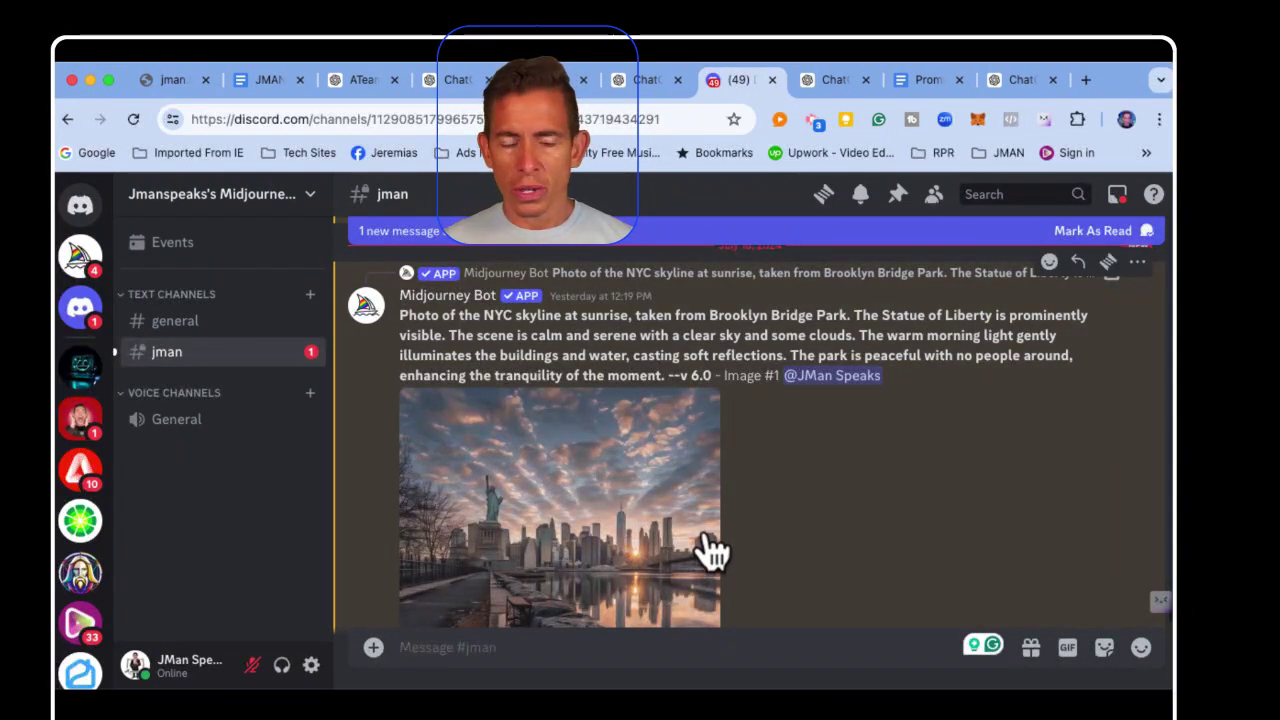
pyautogui.scroll(-1, 700, 535)
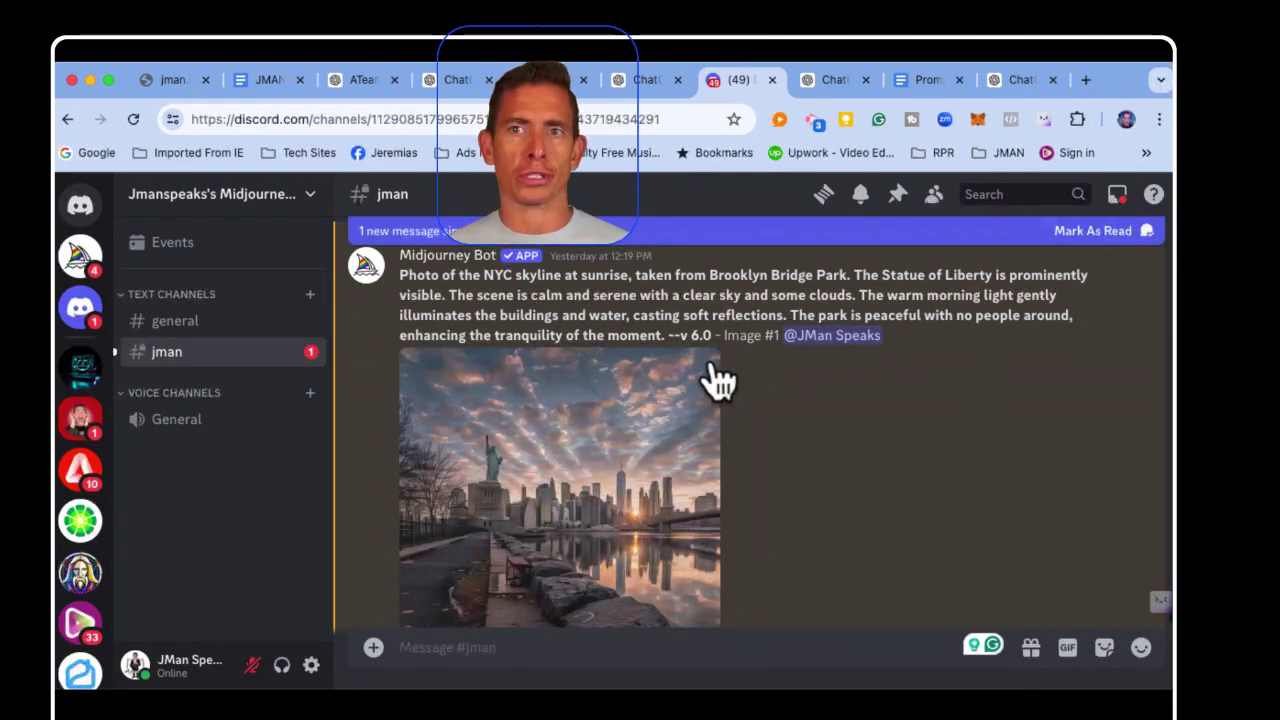
pyautogui.click(630, 458)
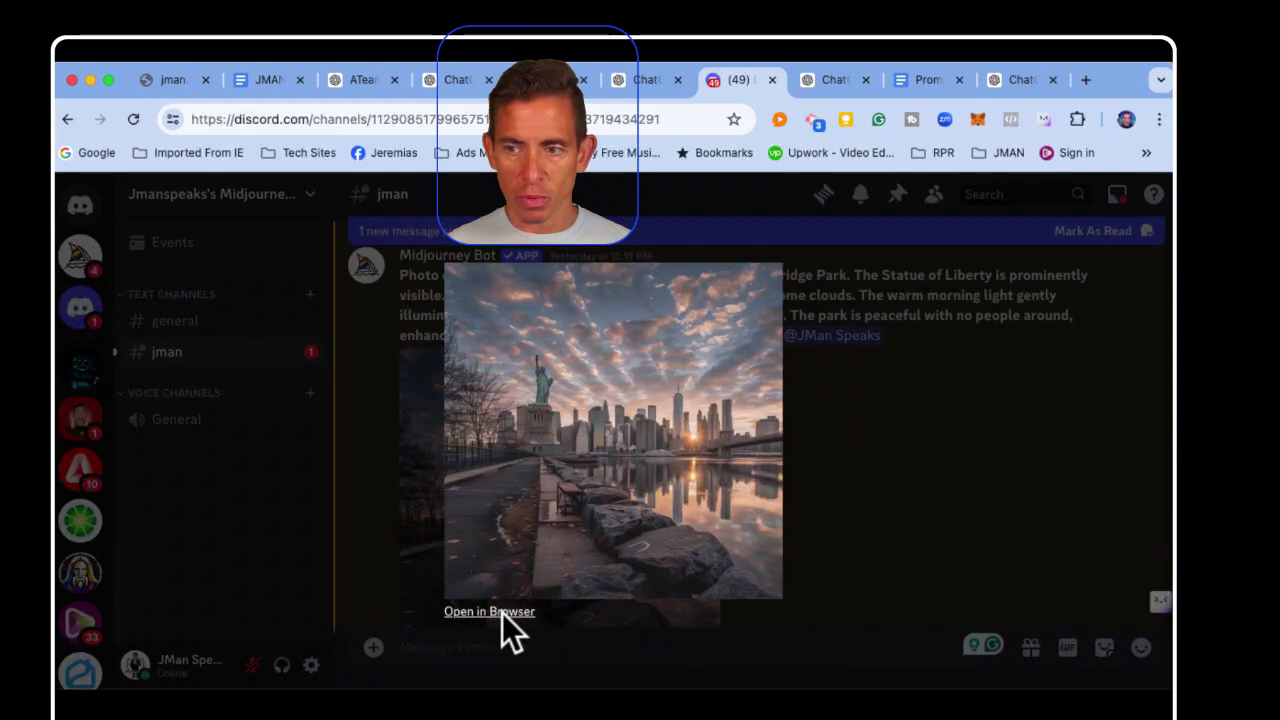
pyautogui.click(502, 613)
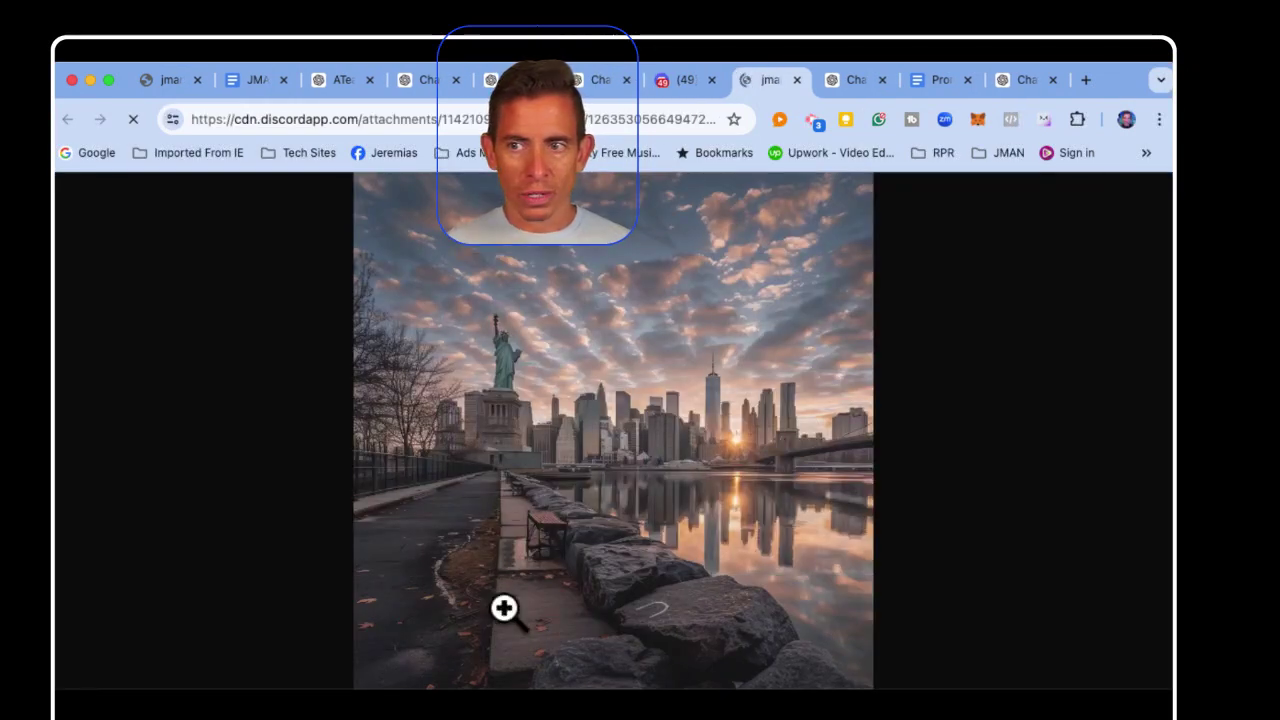